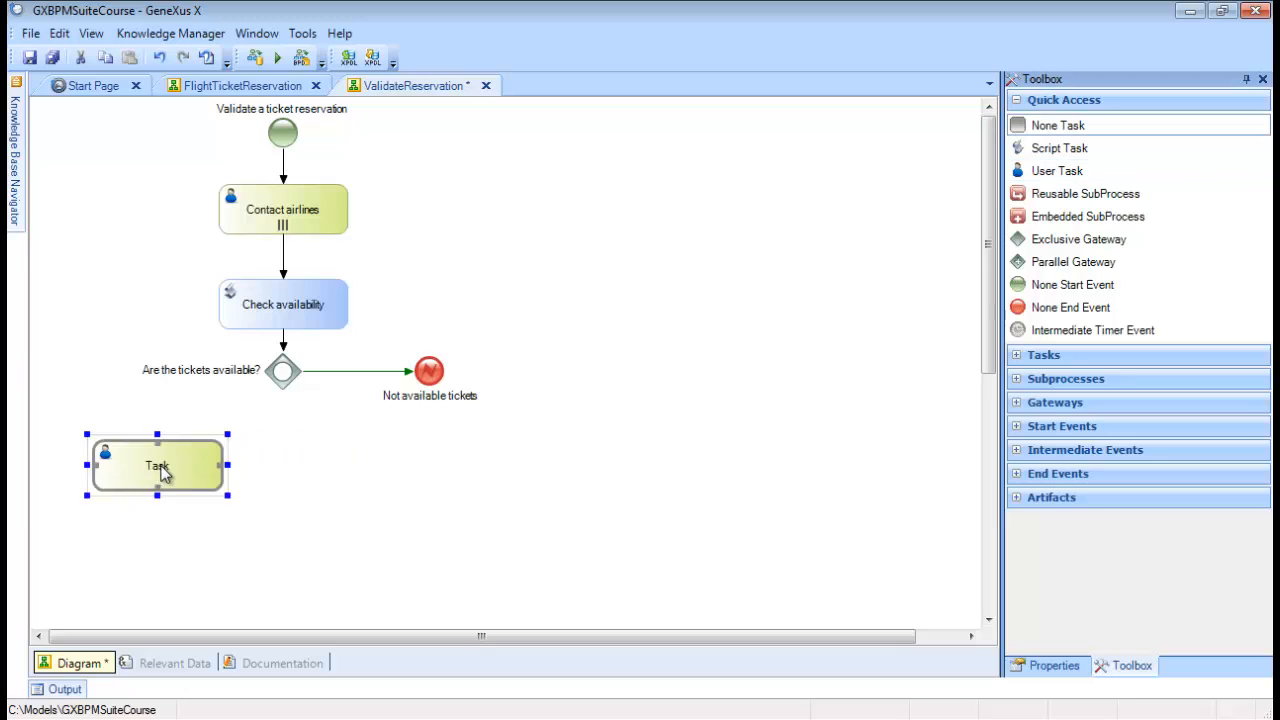
- Name the new user task "Add customer information required for travelling" and widen its box to fit the full text
{"action": "type", "text": "Add customer "}
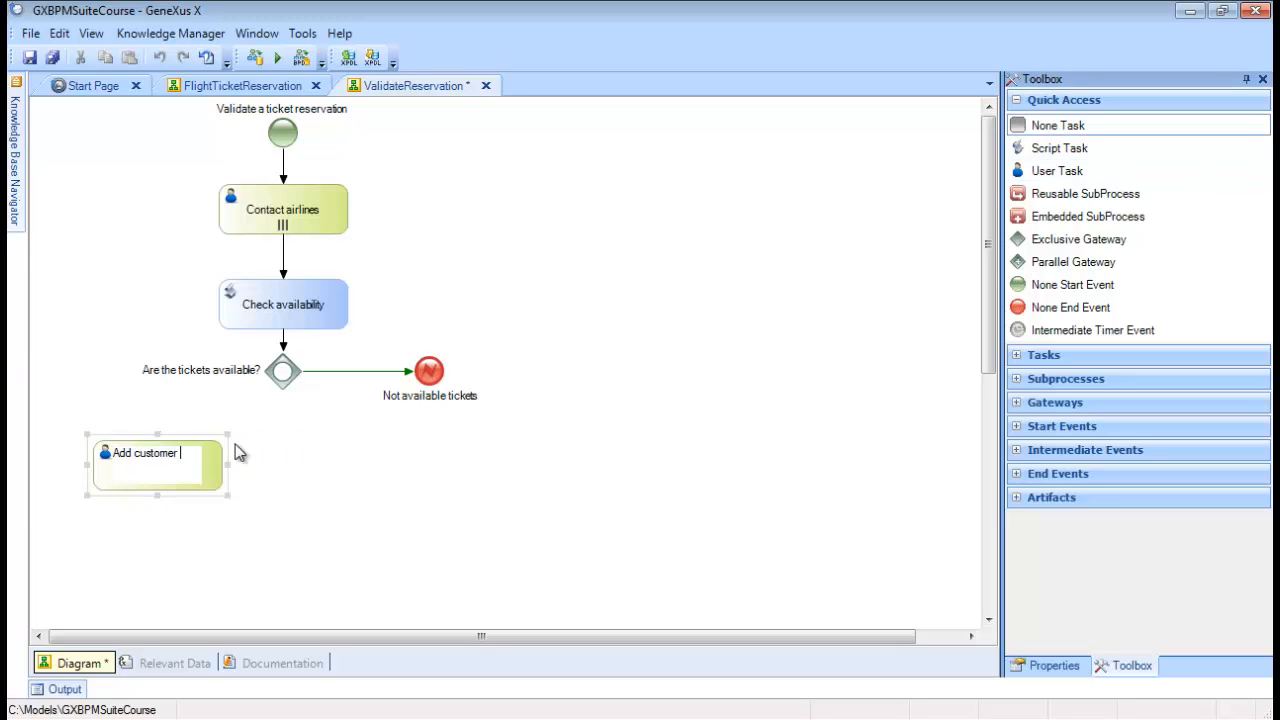
{"action": "type", "text": "information required for travelling"}
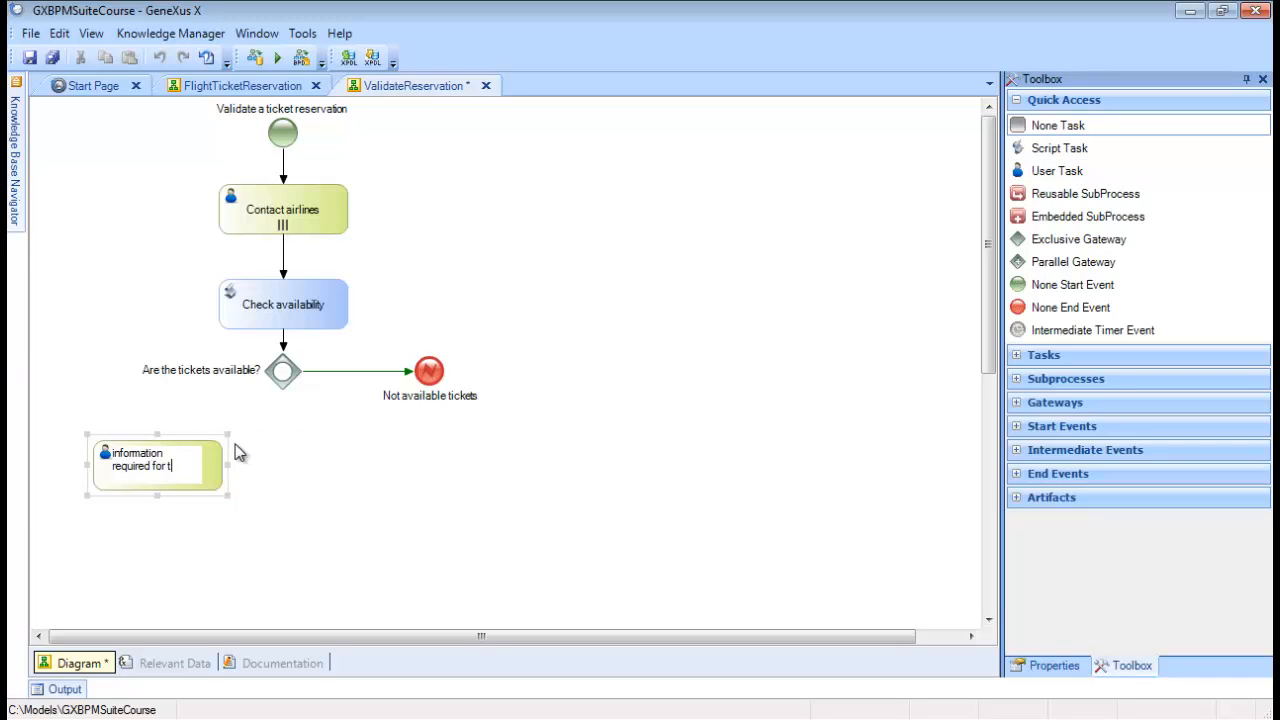
{"action": "key", "text": "Return"}
{"action": "left_click_drag", "start_coordinate": [228, 464], "coordinate": [260, 464]}
- Add a user task named "Evaluate customer" beside it and connect the "Are the tickets available?" gateway to both tasks
{"action": "left_click_drag", "start_coordinate": [1066, 178], "coordinate": [380, 466]}
{"action": "double_click", "coordinate": [379, 467]}
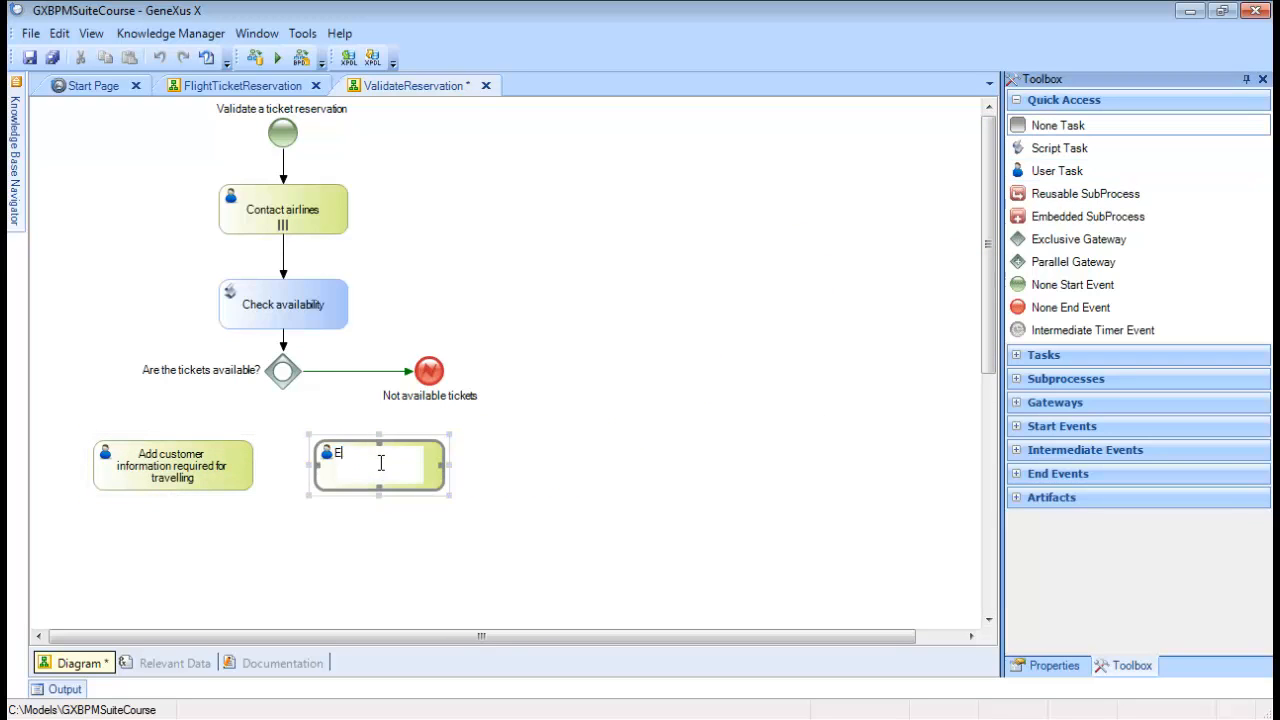
{"action": "type", "text": "Evaluate customer"}
{"action": "key", "text": "Return"}
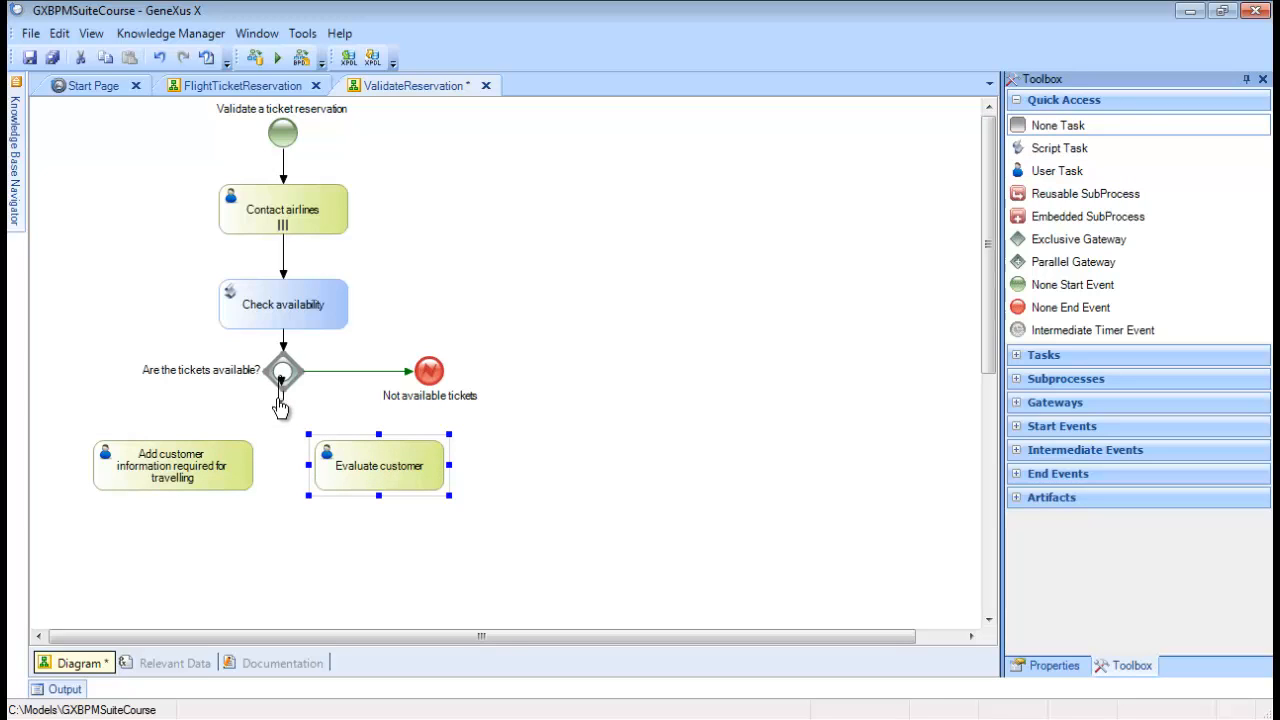
{"action": "mouse_move", "coordinate": [281, 396]}
{"action": "left_mouse_down"}
{"action": "mouse_move", "coordinate": [194, 429]}
{"action": "mouse_move", "coordinate": [188, 452]}
{"action": "mouse_move", "coordinate": [286, 402]}
{"action": "mouse_move", "coordinate": [352, 448]}
{"action": "left_mouse_up"}
{"action": "left_click", "coordinate": [552, 463]}
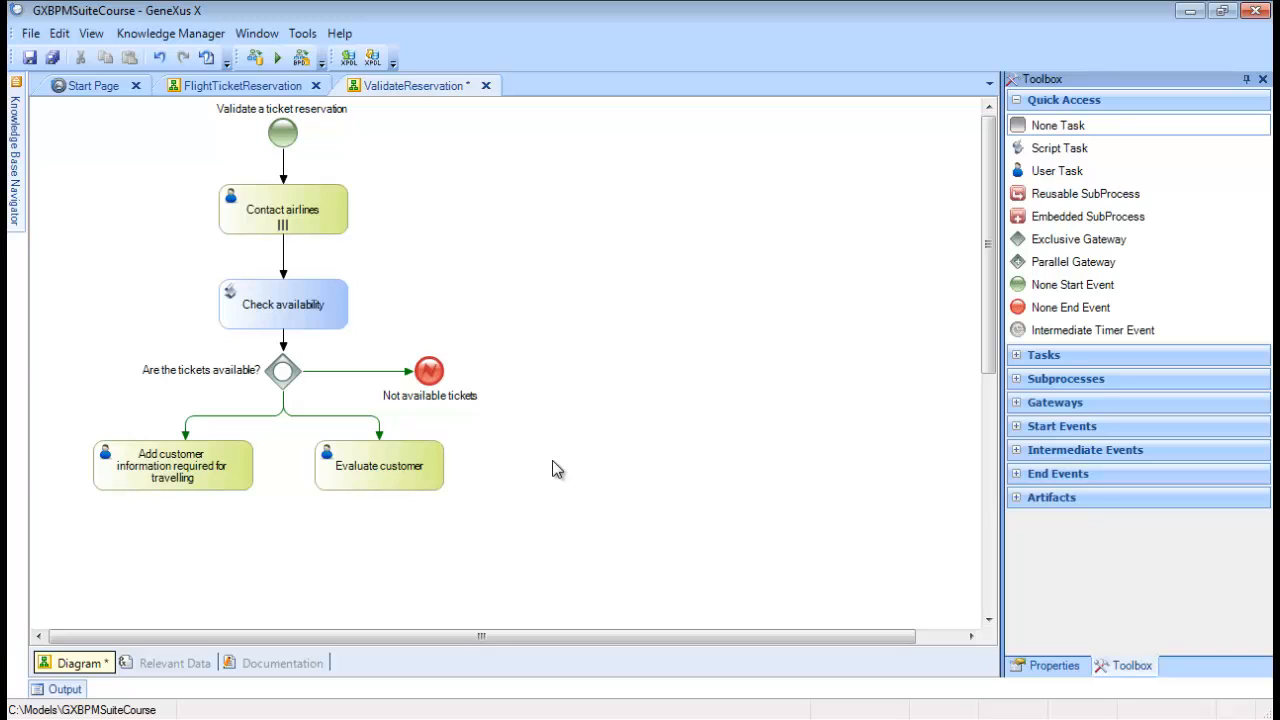
- Place an inclusive gateway below the two customer tasks and connect both tasks to it
{"action": "left_click", "coordinate": [1025, 403]}
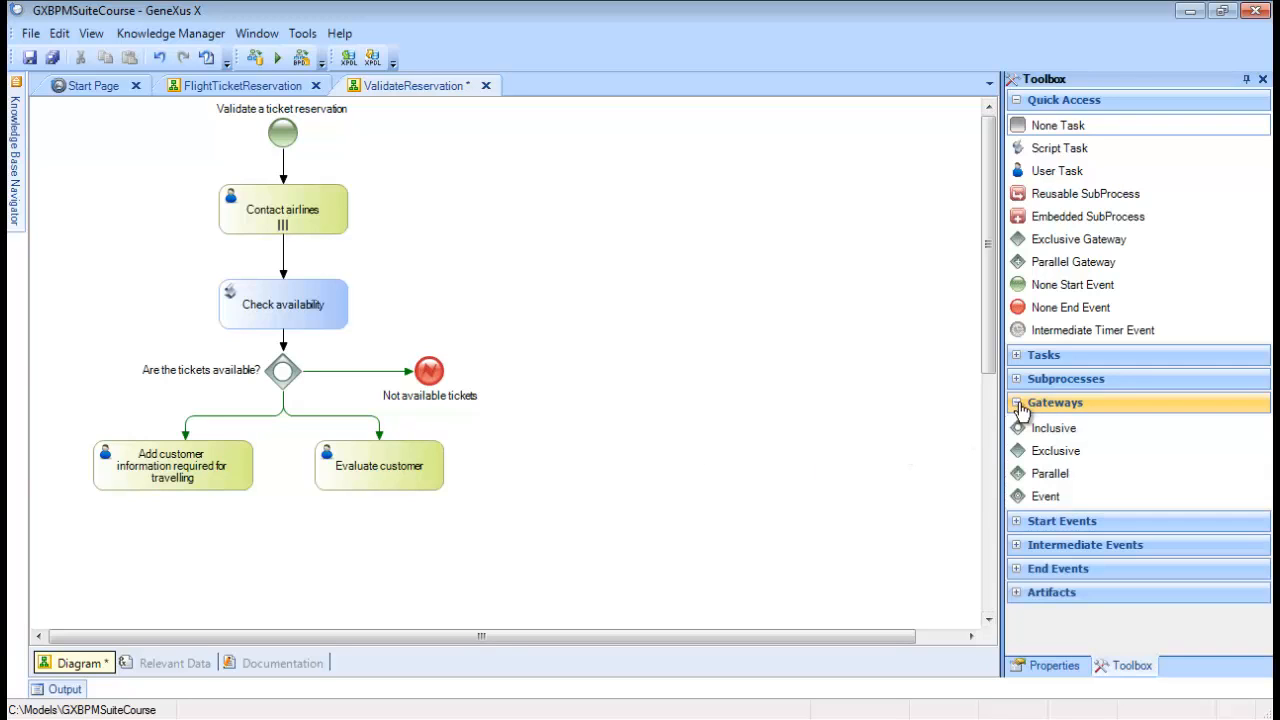
{"action": "left_click_drag", "start_coordinate": [1052, 432], "coordinate": [288, 560]}
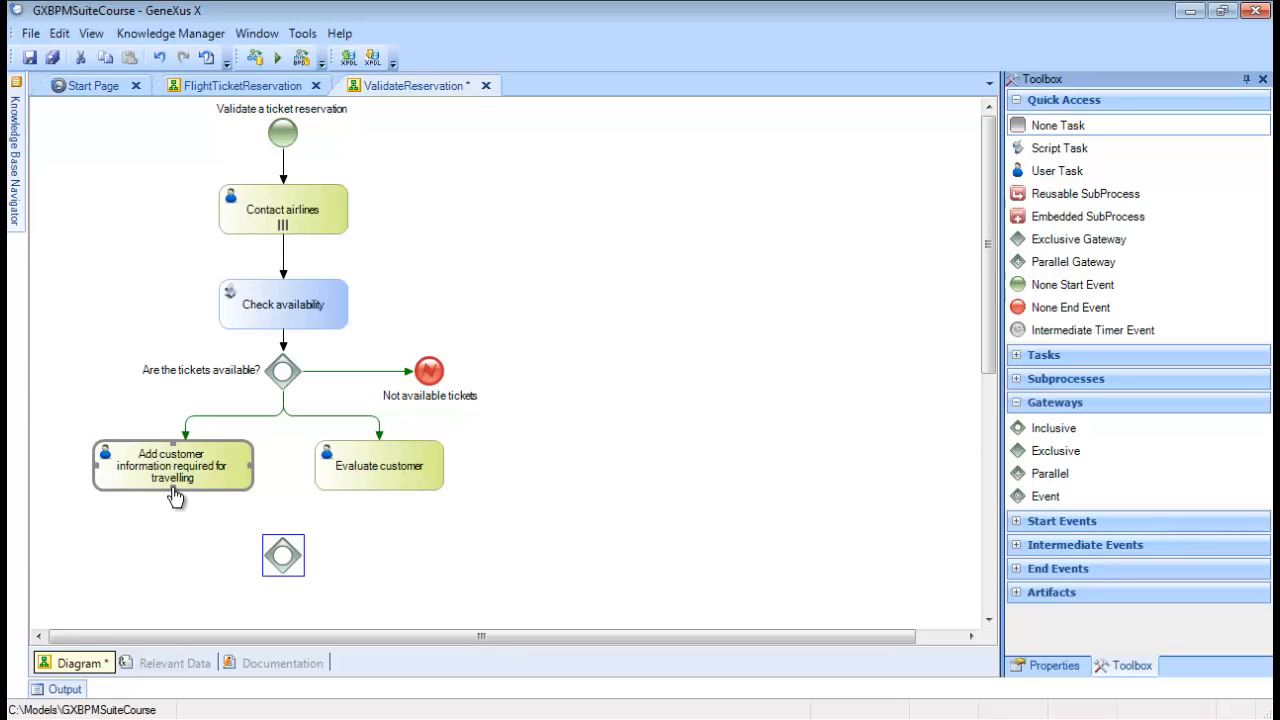
{"action": "left_click_drag", "start_coordinate": [174, 494], "coordinate": [283, 545]}
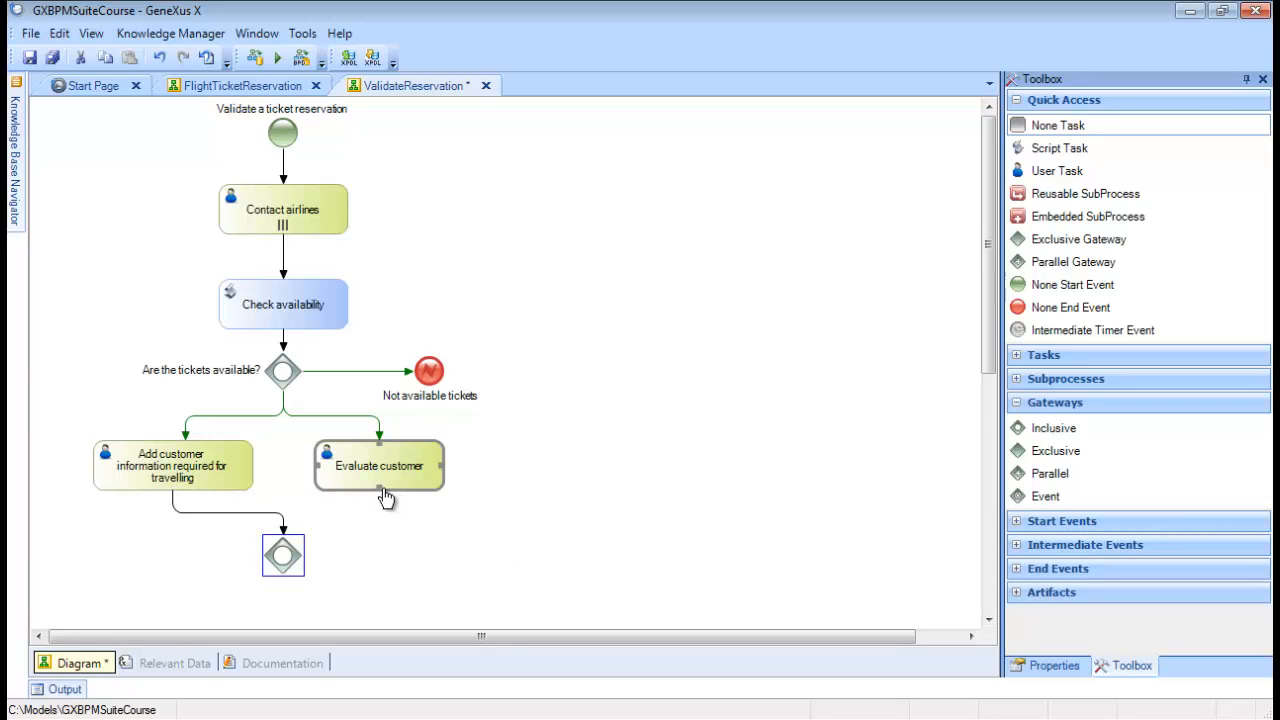
{"action": "left_click_drag", "start_coordinate": [372, 496], "coordinate": [280, 540]}
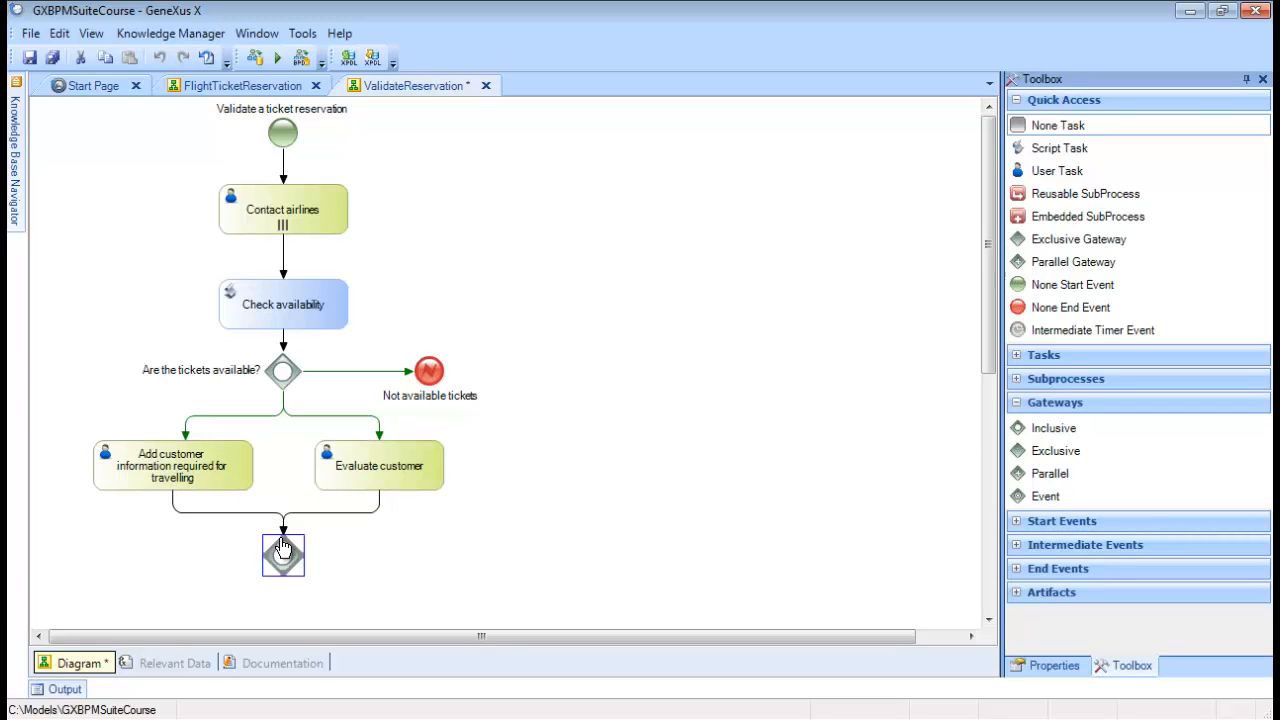
{"action": "left_click", "coordinate": [418, 571]}
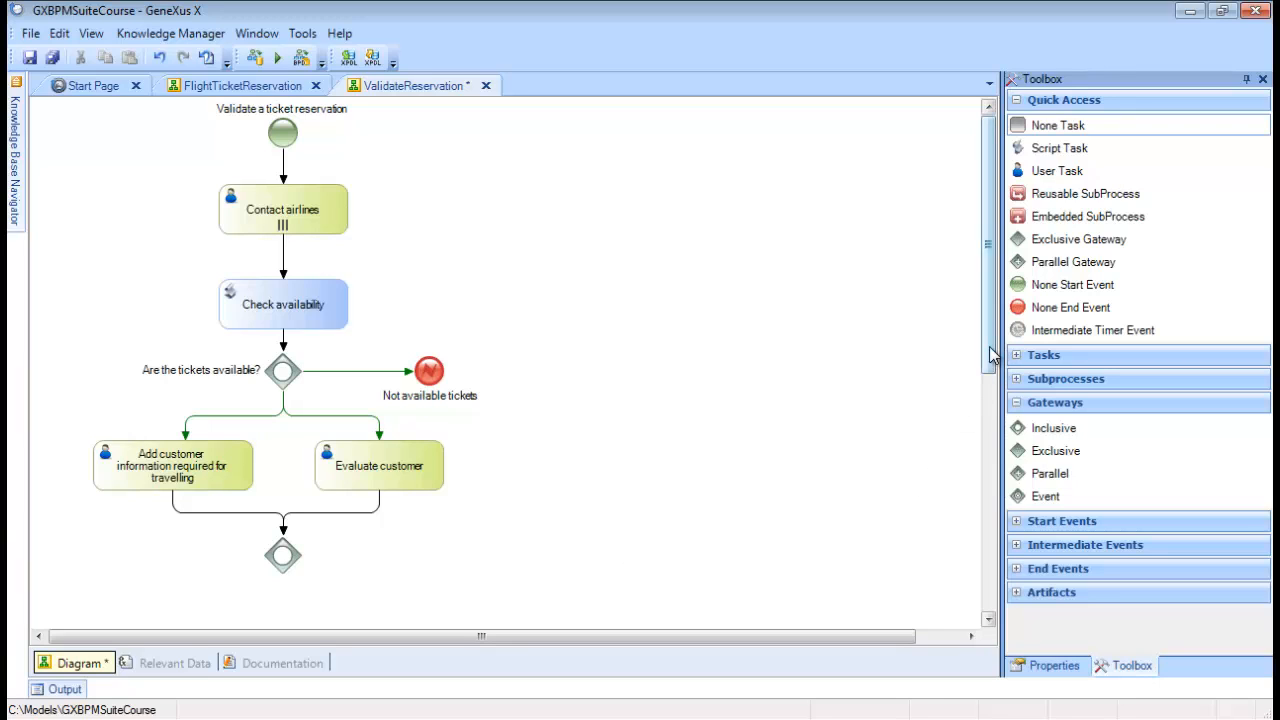
- Add a user task named "Check reservation documents" below and to the left of the lower inclusive gateway
{"action": "left_click_drag", "start_coordinate": [991, 350], "coordinate": [988, 410]}
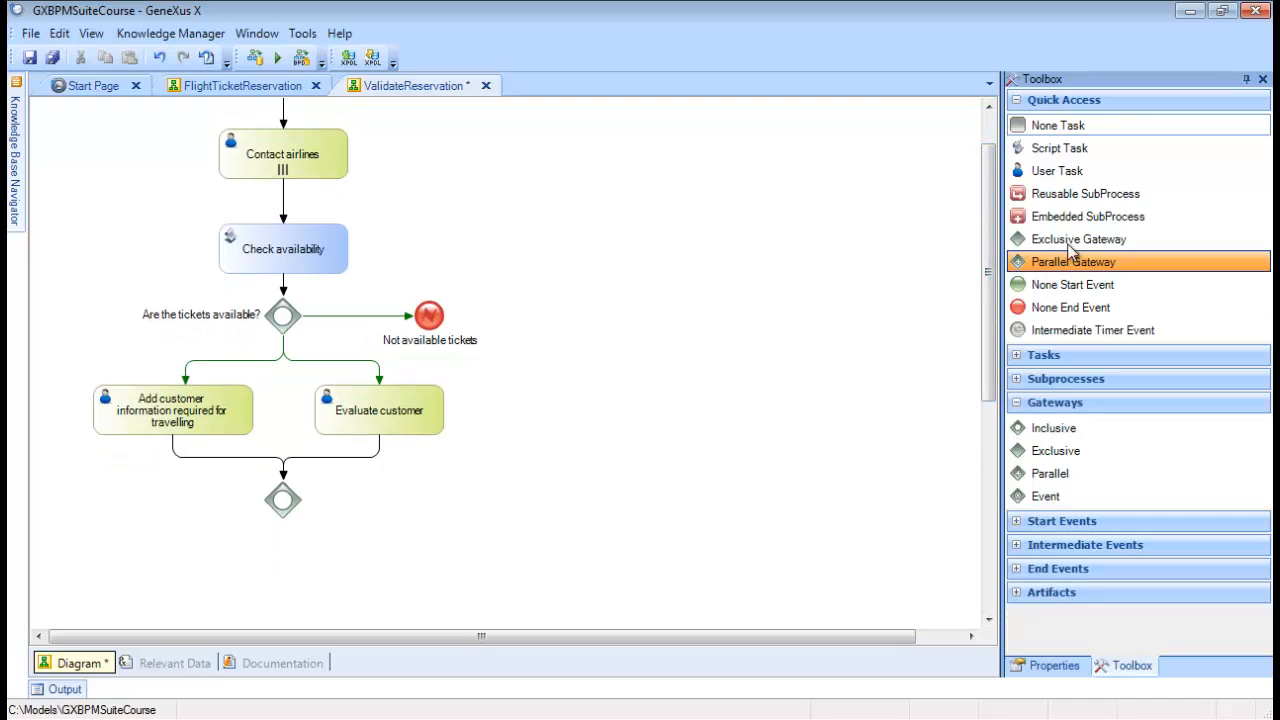
{"action": "left_click_drag", "start_coordinate": [1080, 180], "coordinate": [167, 576]}
{"action": "type", "text": "Chec"}
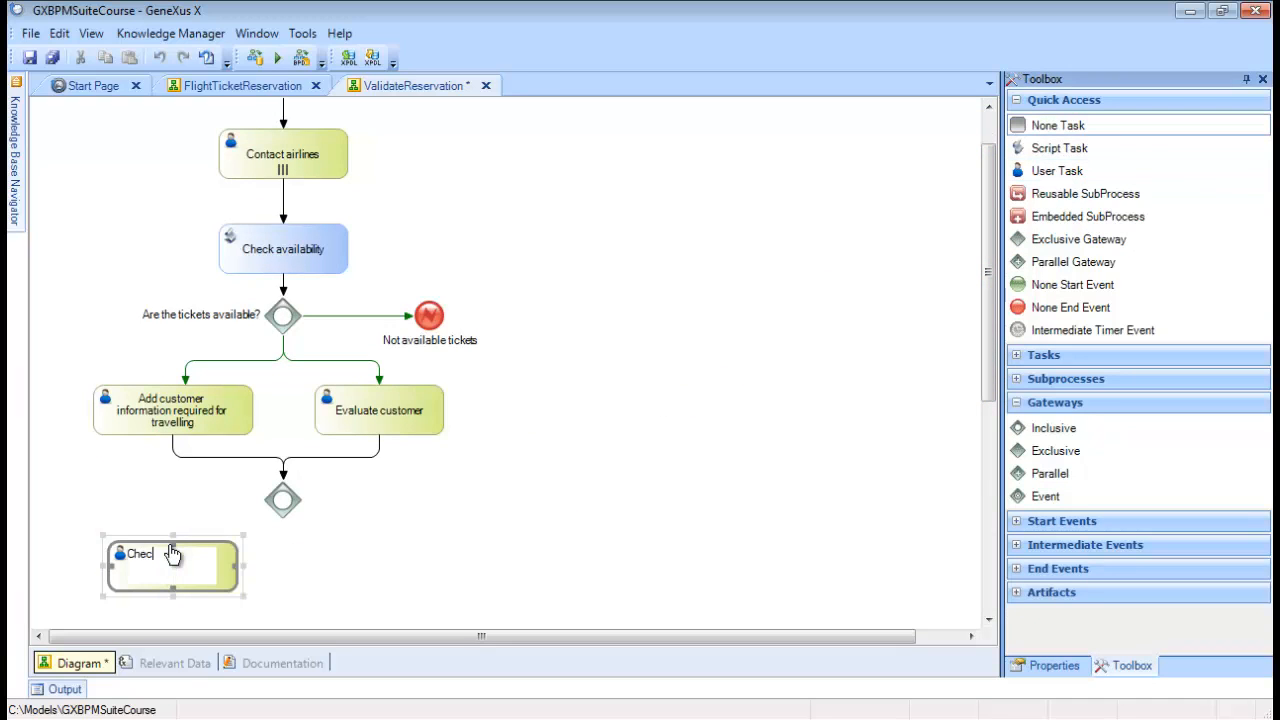
{"action": "type", "text": "k reservation documents"}
{"action": "left_click", "coordinate": [252, 526]}
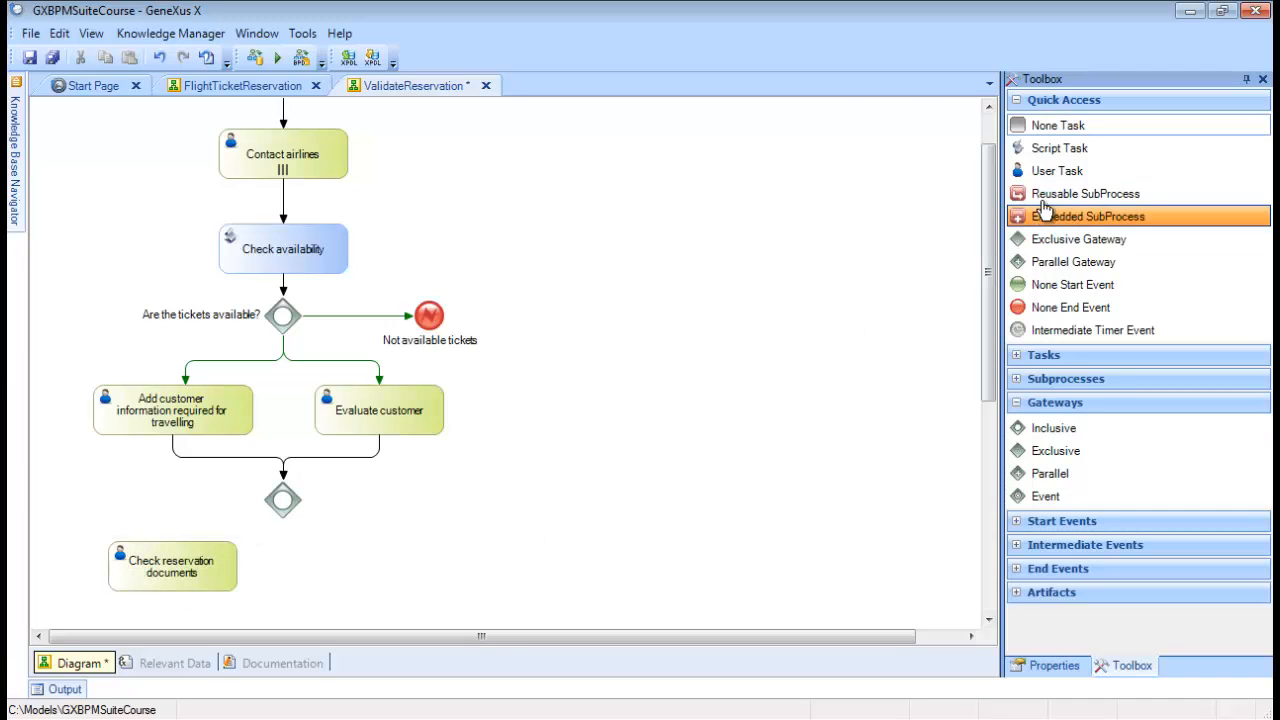
- Add a user task named "Authorize reservation - Customer Care Manager" to the right of Check reservation documents
{"action": "left_click_drag", "start_coordinate": [1057, 171], "coordinate": [376, 564]}
{"action": "type", "text": "Auth"}
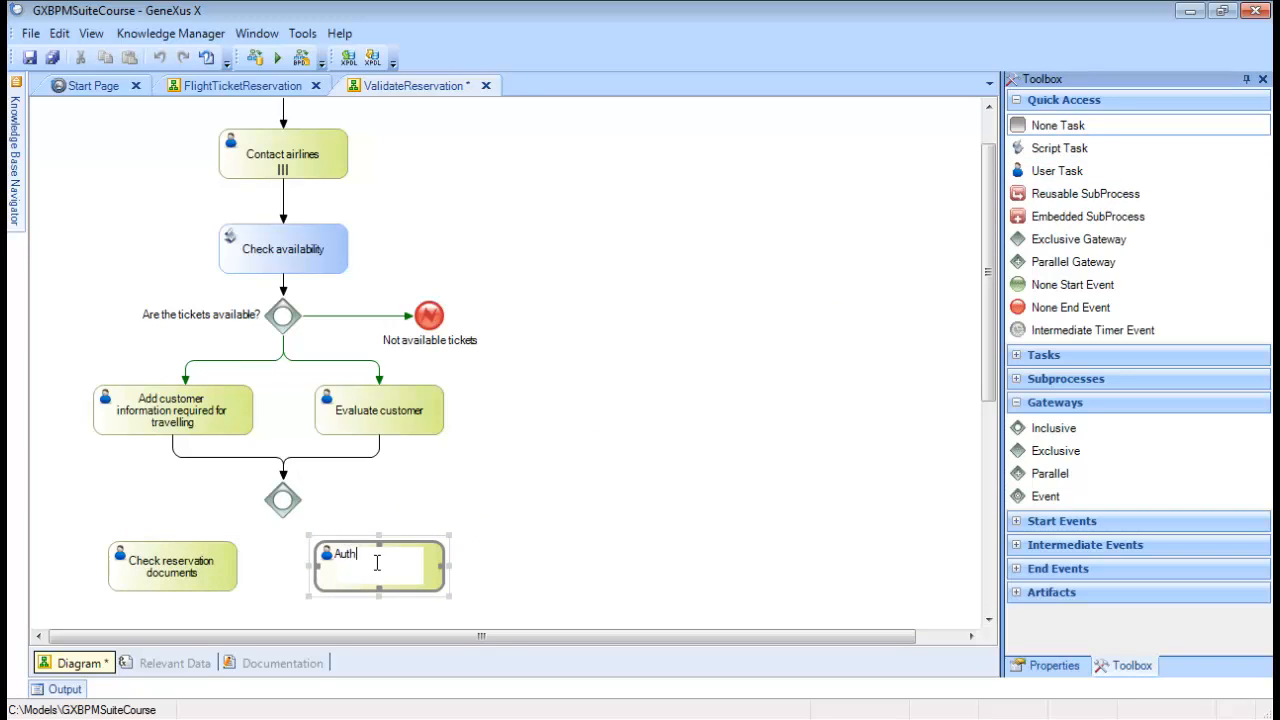
{"action": "type", "text": "orize rese"}
{"action": "type", "text": "rvation - "}
{"action": "type", "text": "Customer Care"}
{"action": "type", "text": " Manager"}
{"action": "key", "text": "Return"}
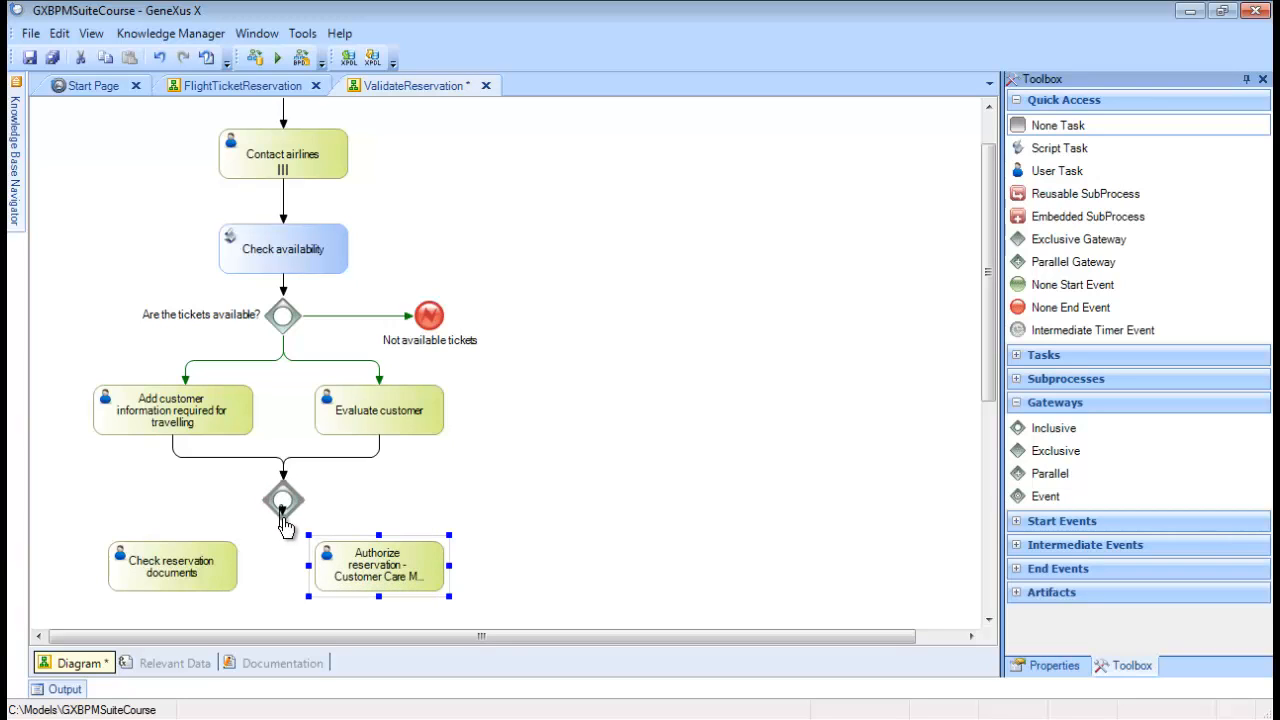
- Connect the lower inclusive gateway to both the Check reservation documents and Authorize reservation tasks
{"action": "left_click_drag", "start_coordinate": [283, 514], "coordinate": [172, 560]}
{"action": "left_click_drag", "start_coordinate": [283, 528], "coordinate": [382, 545]}
{"action": "left_click", "coordinate": [540, 558]}
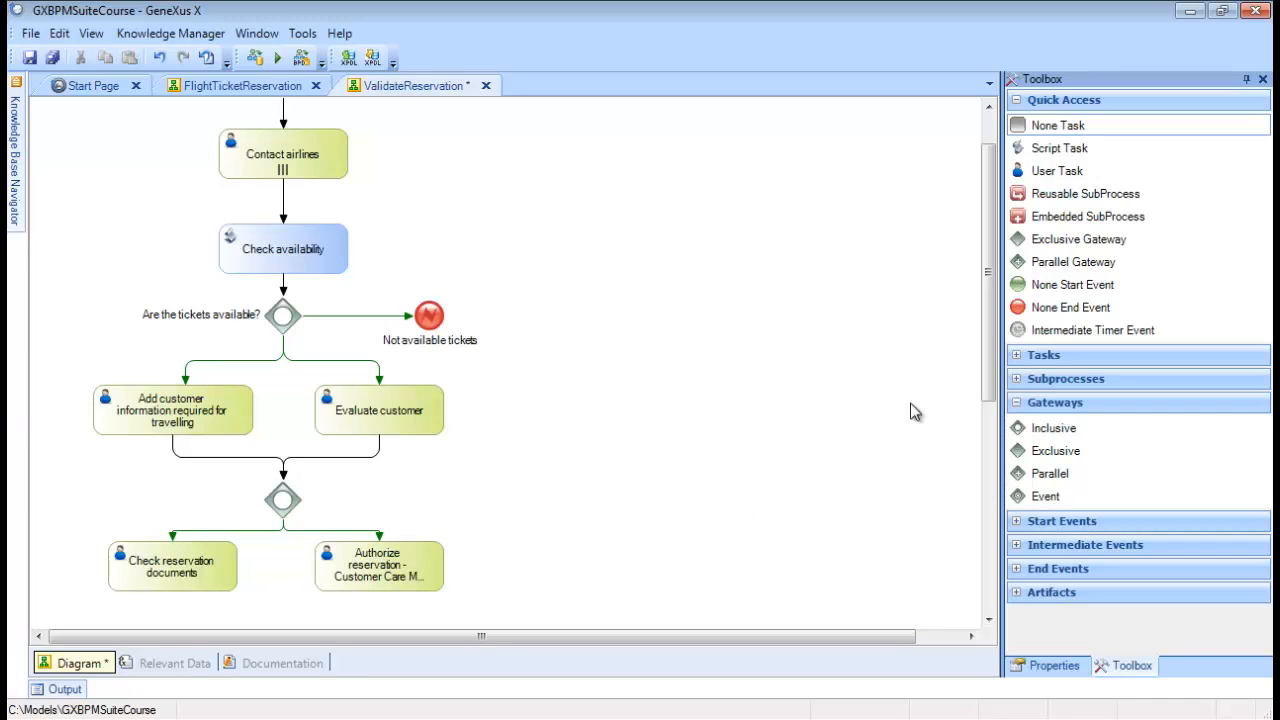
- Widen the Authorize reservation task to show its full name and attach an intermediate timer event to its lower-right corner
{"action": "left_click_drag", "start_coordinate": [1050, 333], "coordinate": [469, 567]}
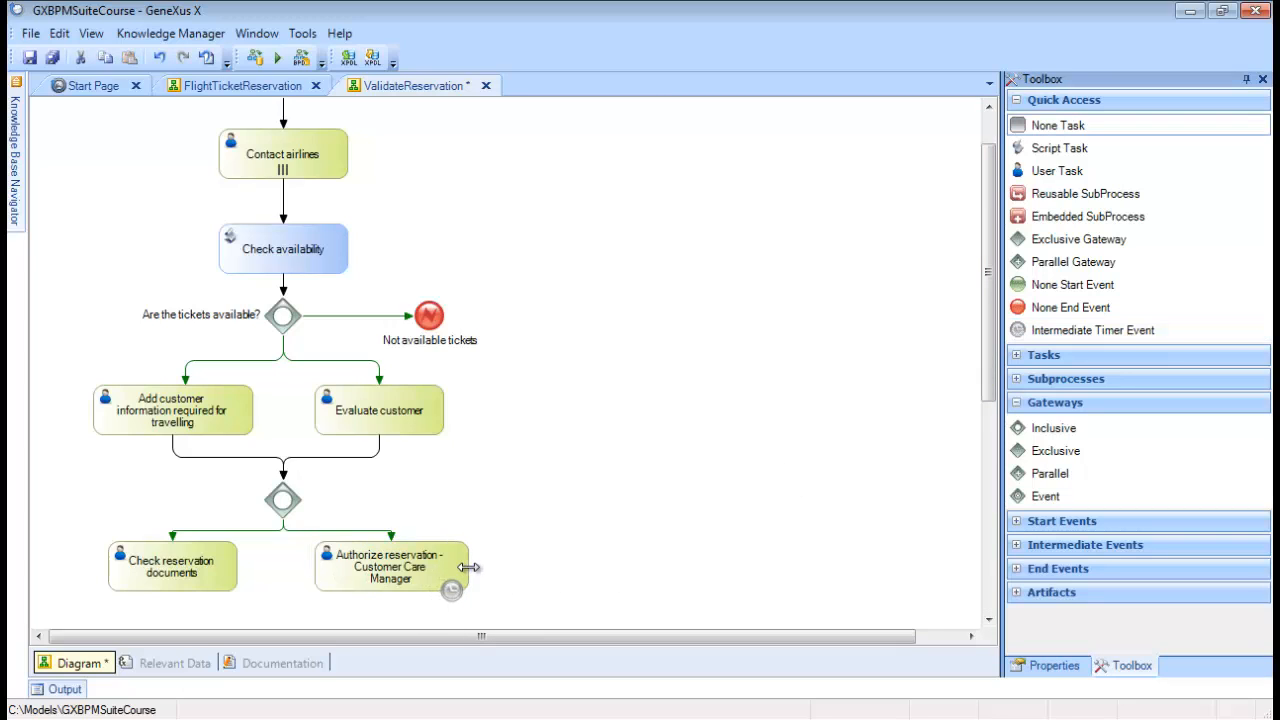
{"action": "left_click", "coordinate": [548, 586]}
- Add a script task named "Notify pending authorization" and connect the attached timer event to it
{"action": "left_click_drag", "start_coordinate": [1022, 150], "coordinate": [614, 584]}
{"action": "type", "text": "Not"}
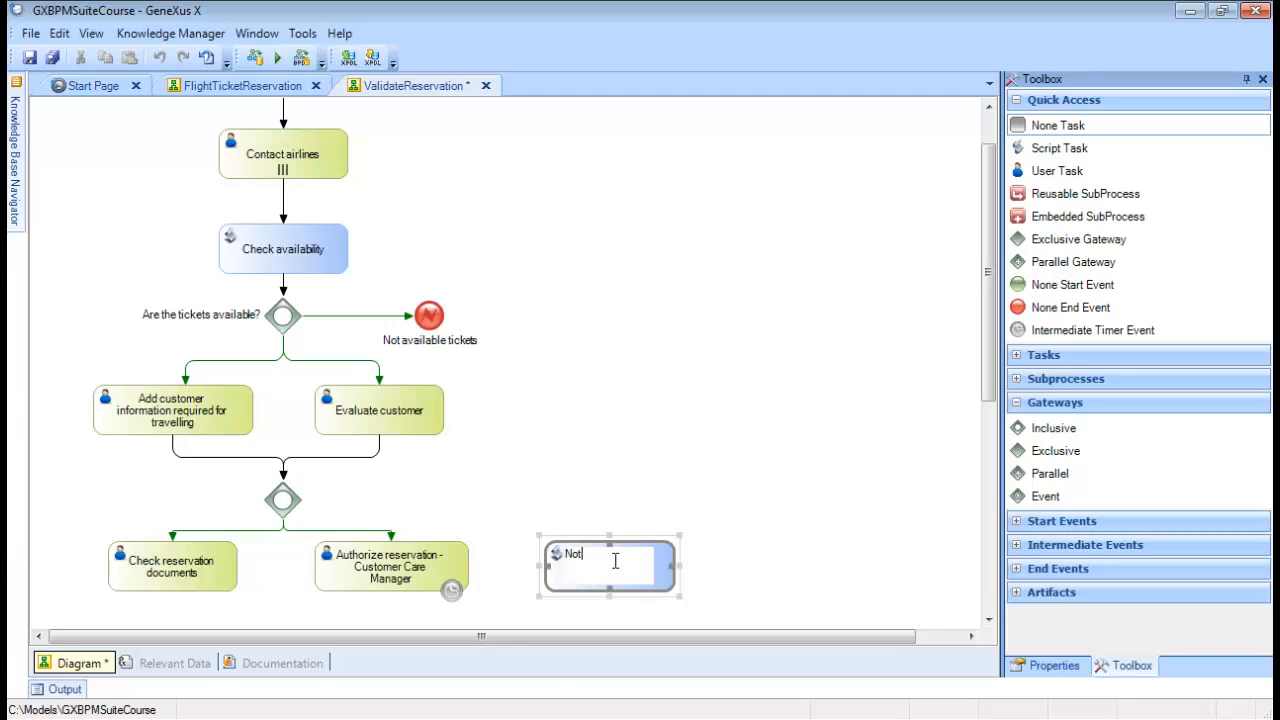
{"action": "type", "text": "ify pending authorization"}
{"action": "key", "text": "Return"}
{"action": "left_click_drag", "start_coordinate": [452, 590], "coordinate": [620, 392]}
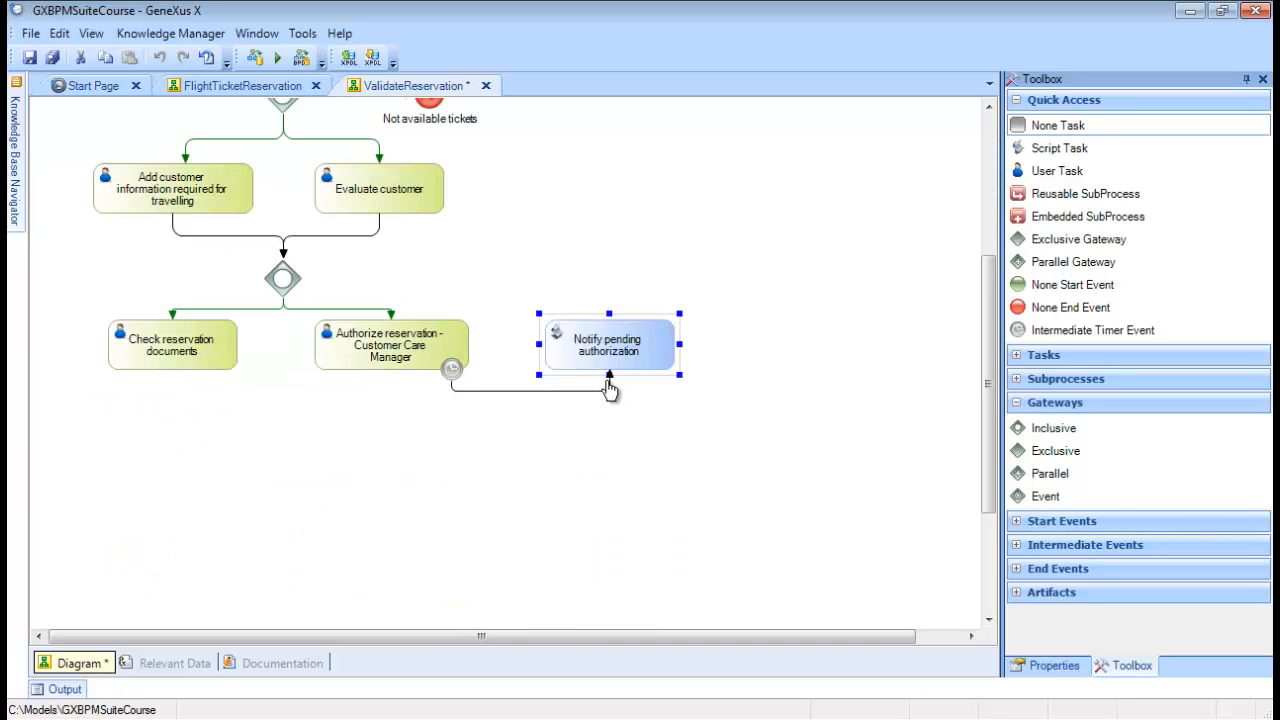
- Label the flow from the timer event to Notify pending authorization "60 minutes" and place the label above the line's middle
{"action": "left_click", "coordinate": [570, 391]}
{"action": "double_click", "coordinate": [569, 392]}
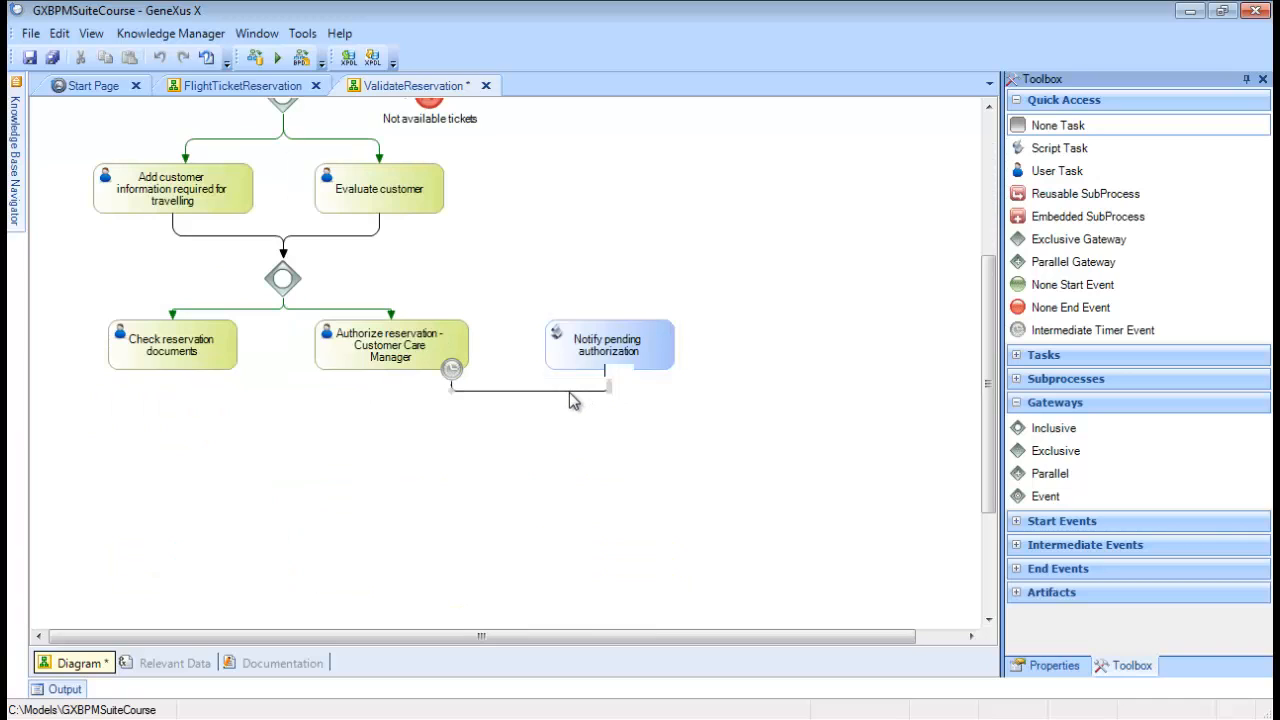
{"action": "type", "text": "60 minutes"}
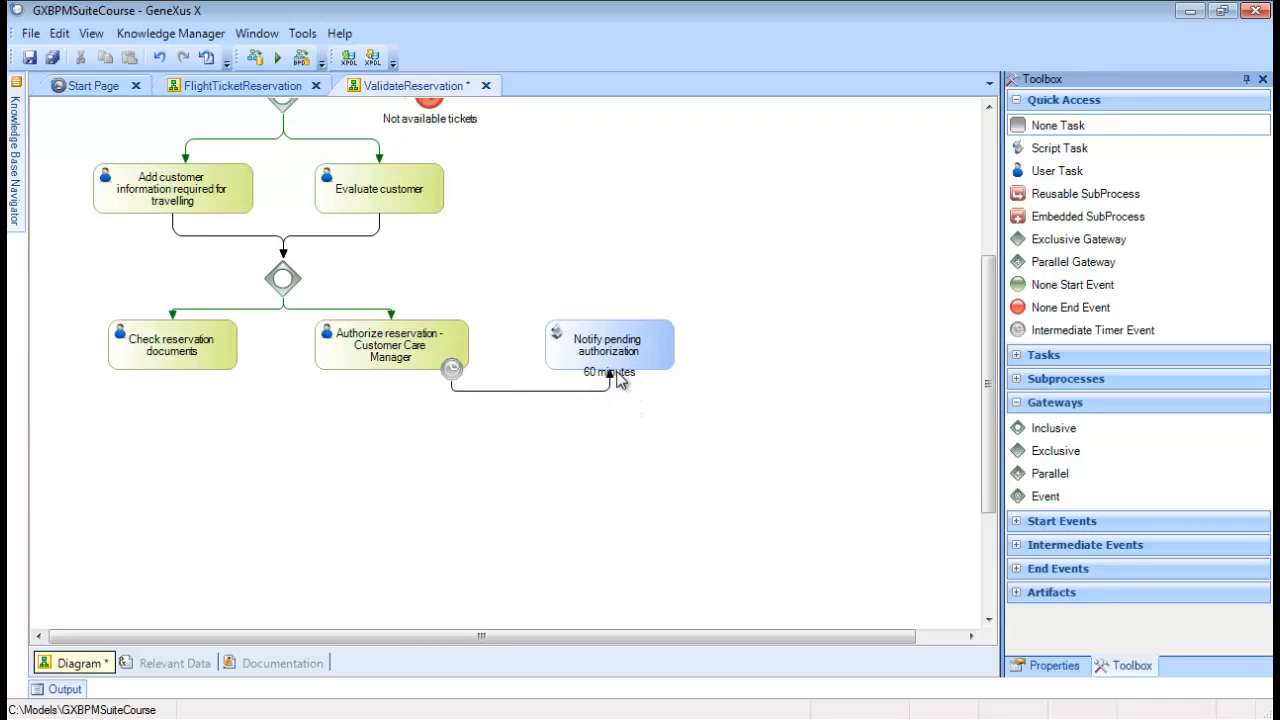
{"action": "left_click_drag", "start_coordinate": [617, 377], "coordinate": [540, 388]}
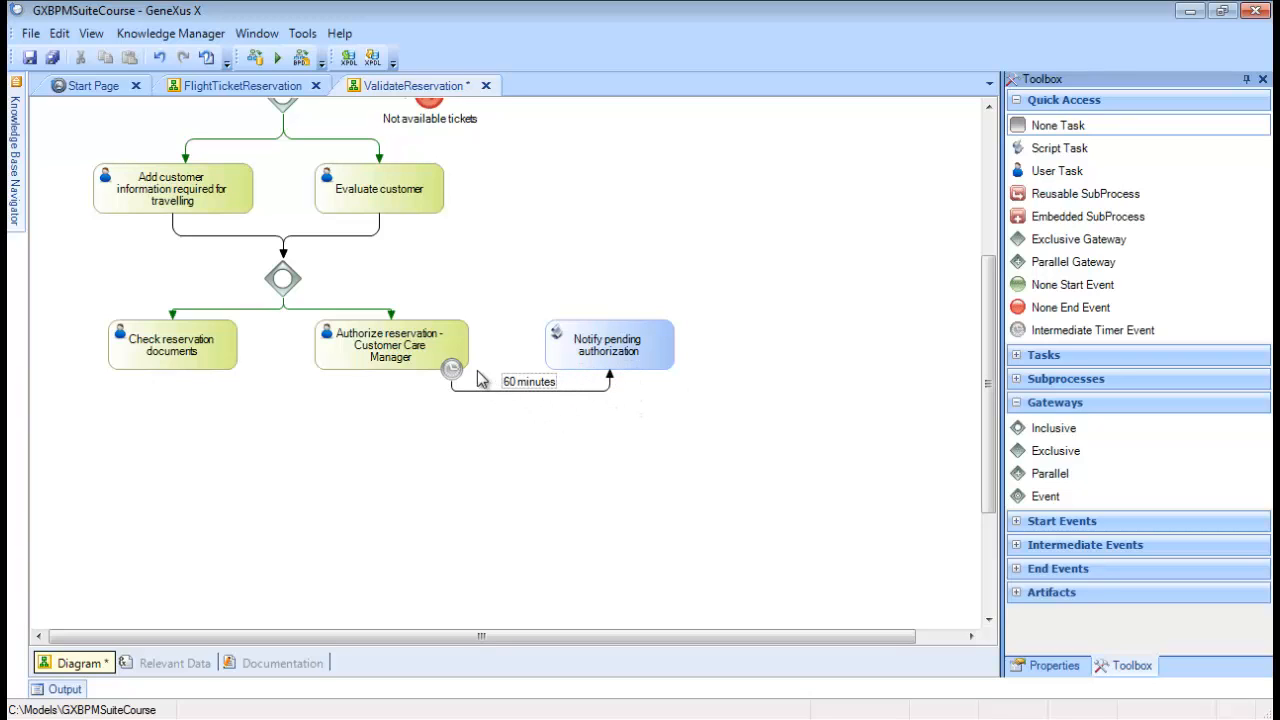
- Set the attached timer event's Interrupts activity to False and its lapse expression rule to 60
{"action": "left_click", "coordinate": [451, 369]}
{"action": "left_click", "coordinate": [1058, 666]}
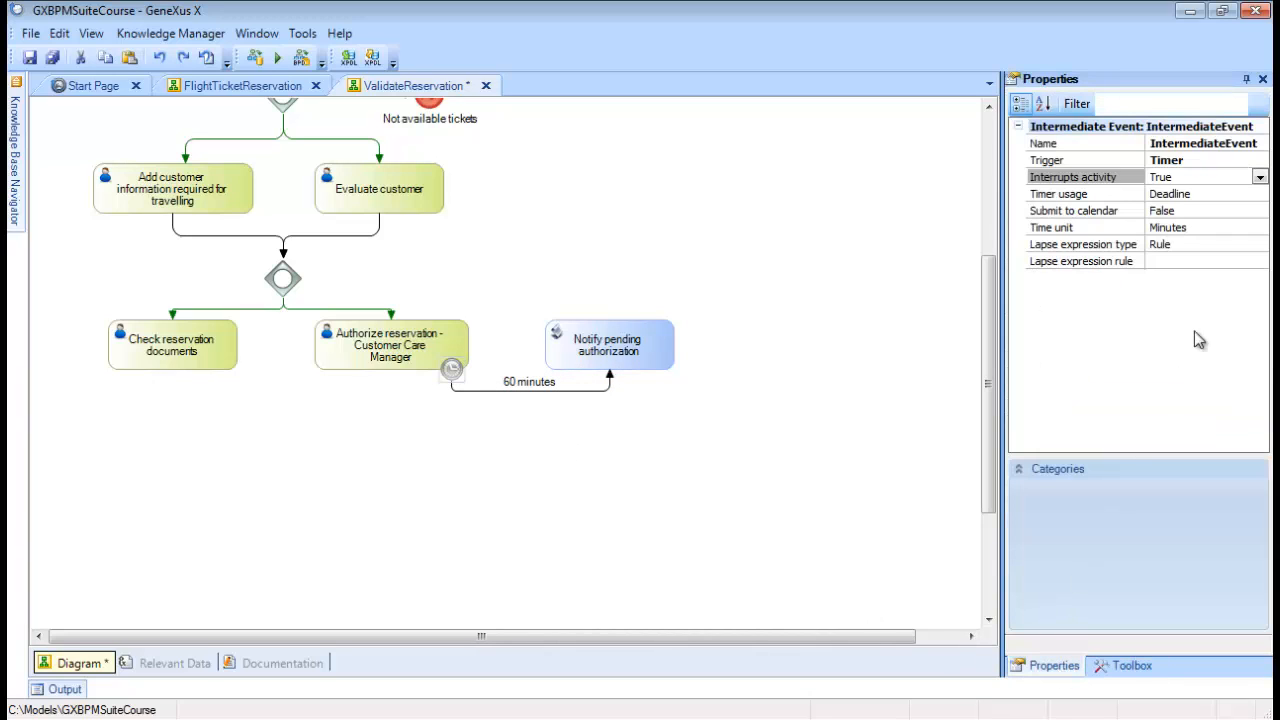
{"action": "left_click", "coordinate": [1256, 182]}
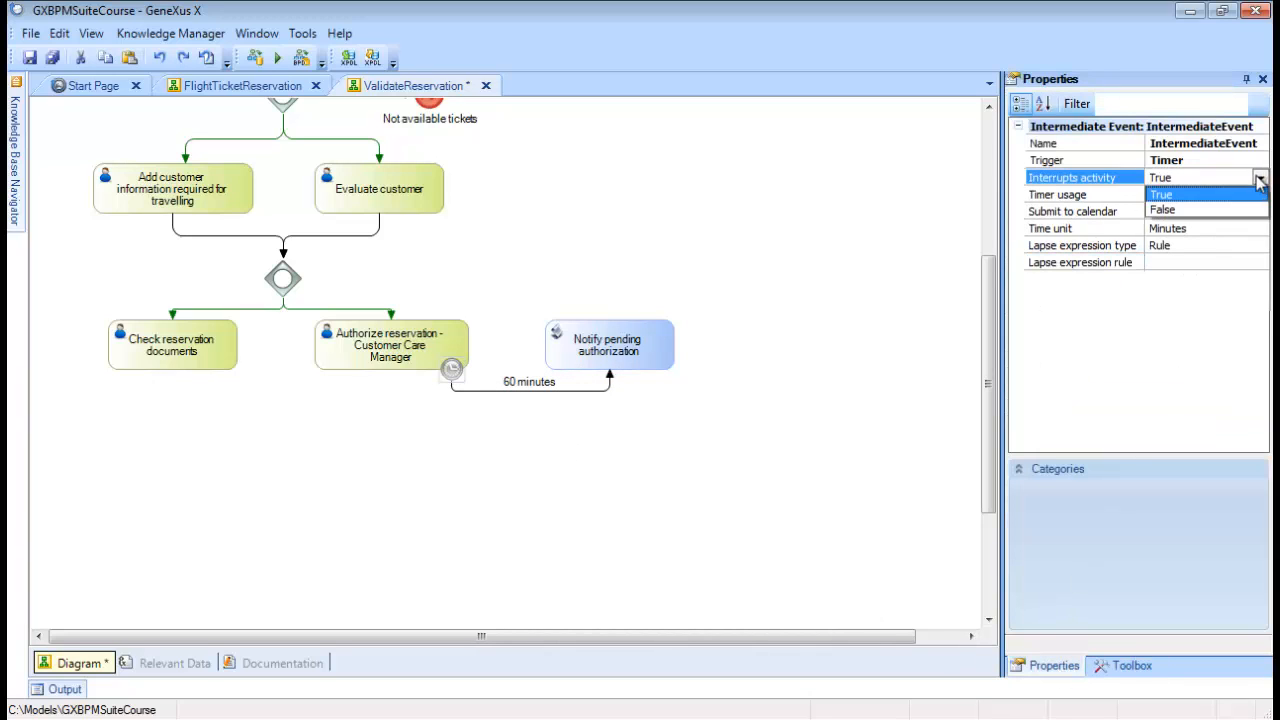
{"action": "left_click", "coordinate": [1186, 209]}
{"action": "left_click", "coordinate": [1175, 264]}
{"action": "double_click", "coordinate": [1175, 264]}
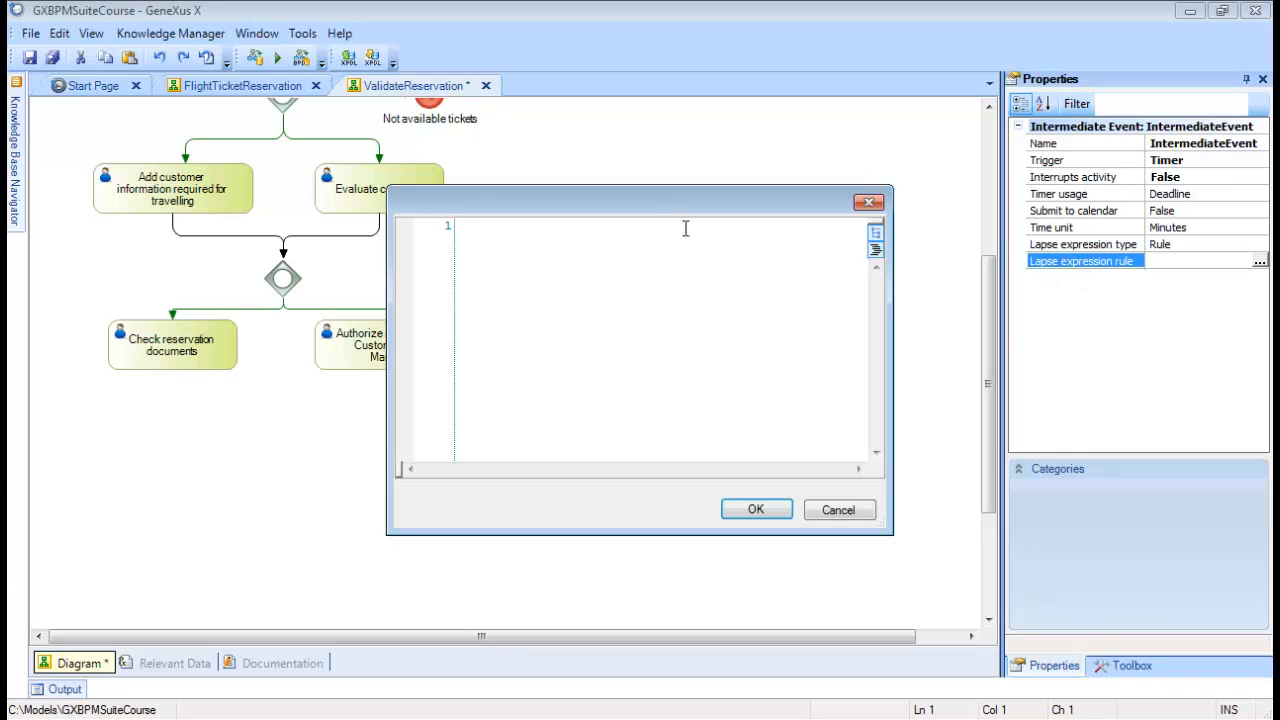
{"action": "type", "text": "60"}
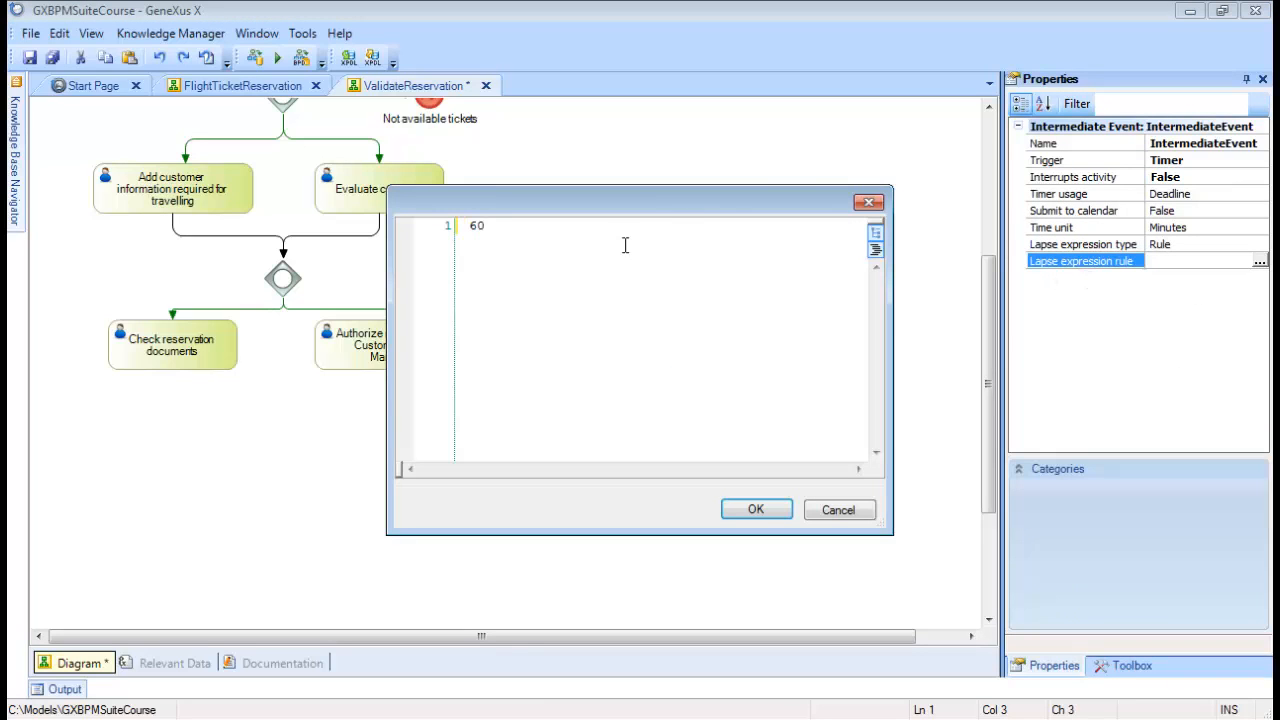
{"action": "left_click", "coordinate": [755, 509]}
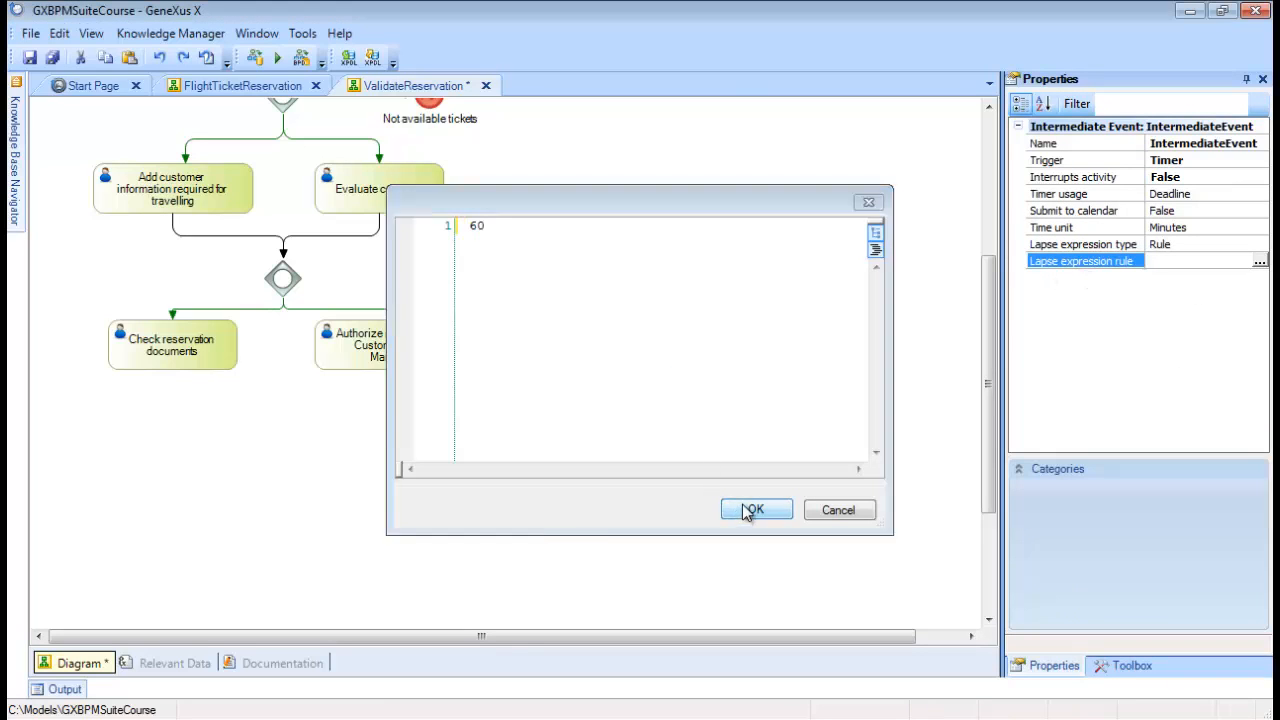
- Add an event gateway and an intermediate timer event after Notify pending authorization, connecting them in a loop back to that task
{"action": "left_click", "coordinate": [1110, 666]}
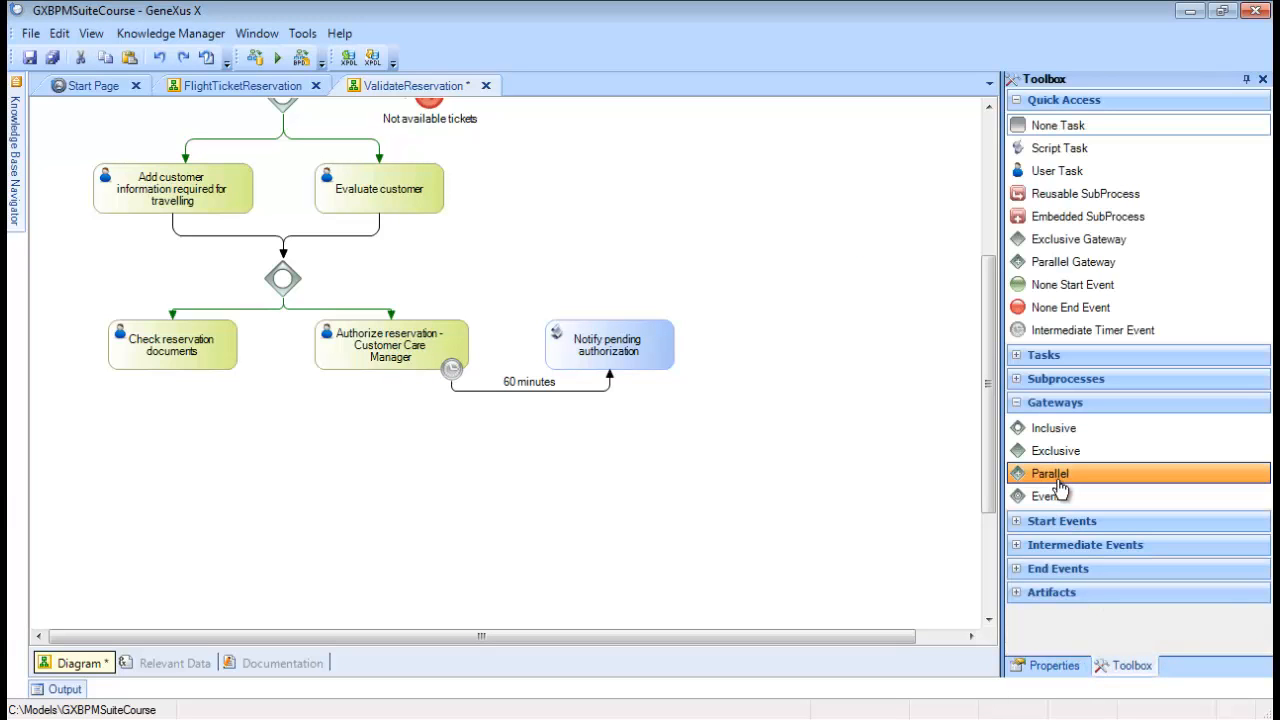
{"action": "left_click_drag", "start_coordinate": [1063, 494], "coordinate": [745, 348]}
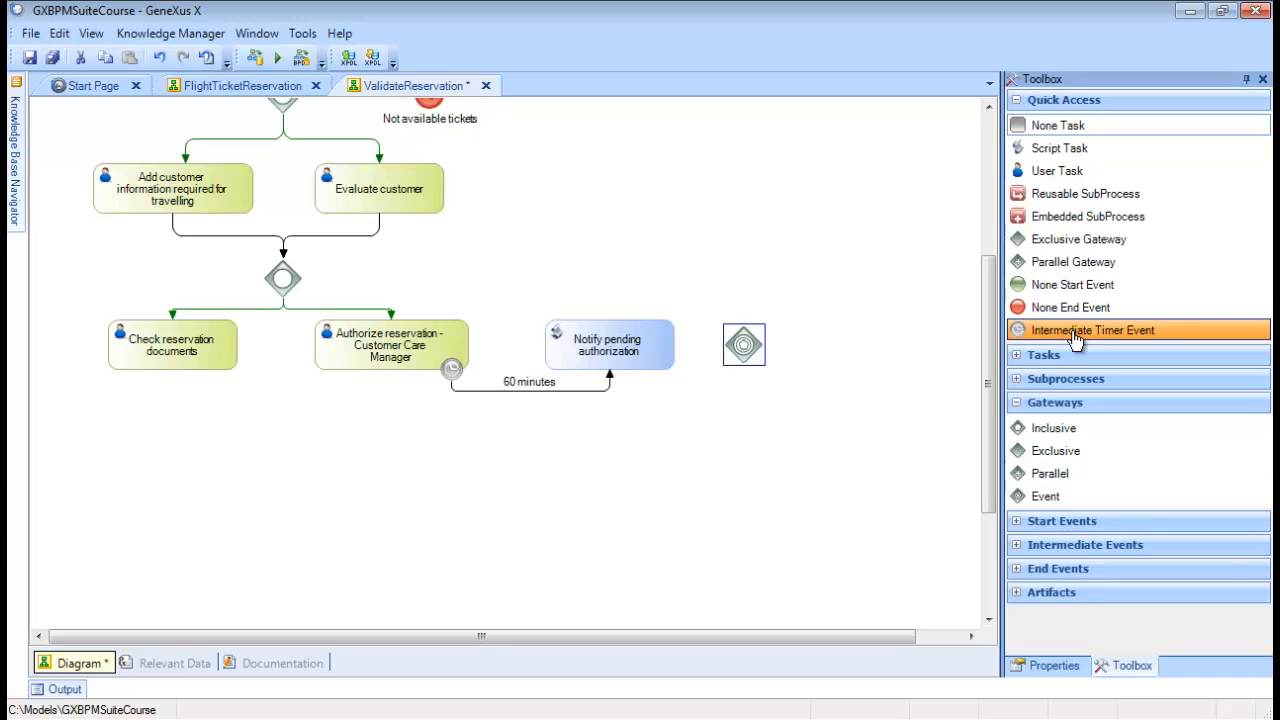
{"action": "left_click_drag", "start_coordinate": [1075, 342], "coordinate": [829, 355]}
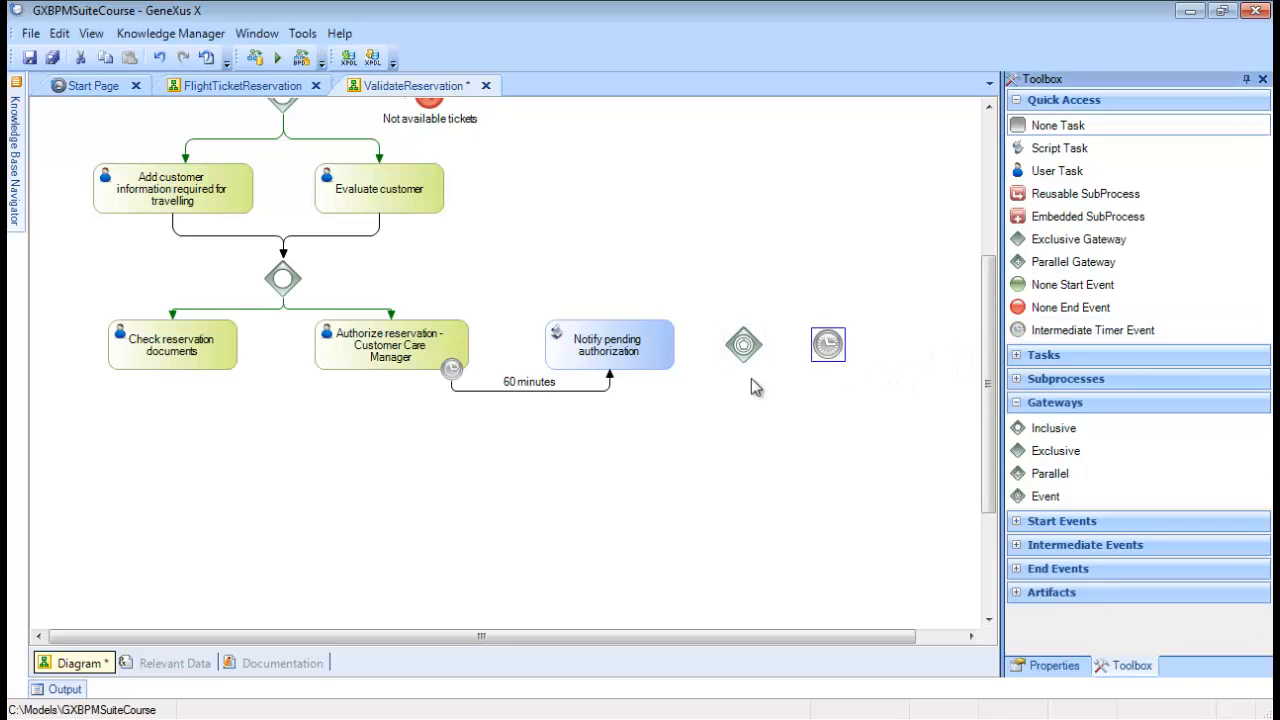
{"action": "left_click_drag", "start_coordinate": [672, 346], "coordinate": [610, 318]}
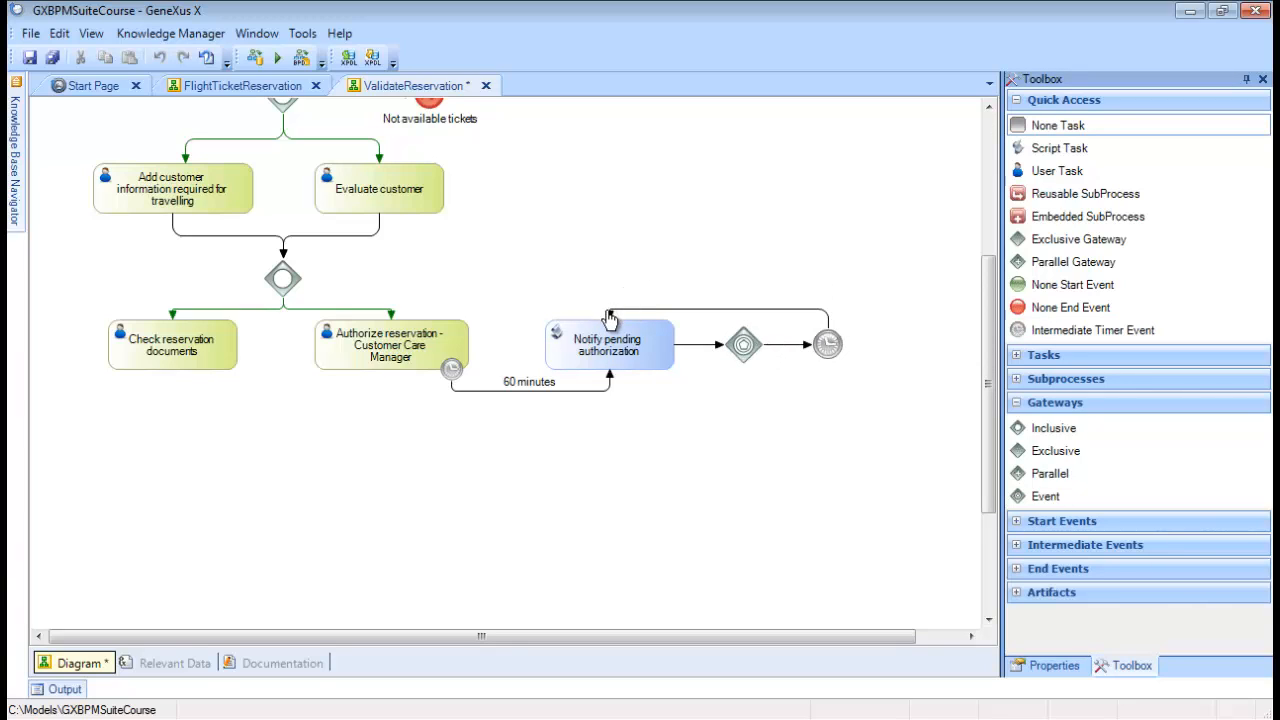
- Label the return flow into Notify pending authorization "60 minutes" and center the label above the line
{"action": "left_click", "coordinate": [744, 311]}
{"action": "double_click", "coordinate": [744, 312]}
{"action": "type", "text": "60 minutes"}
{"action": "left_click_drag", "start_coordinate": [840, 296], "coordinate": [758, 300]}
- Set the lapse expression rule of the timer event after the event gateway to 60
{"action": "left_click", "coordinate": [828, 344]}
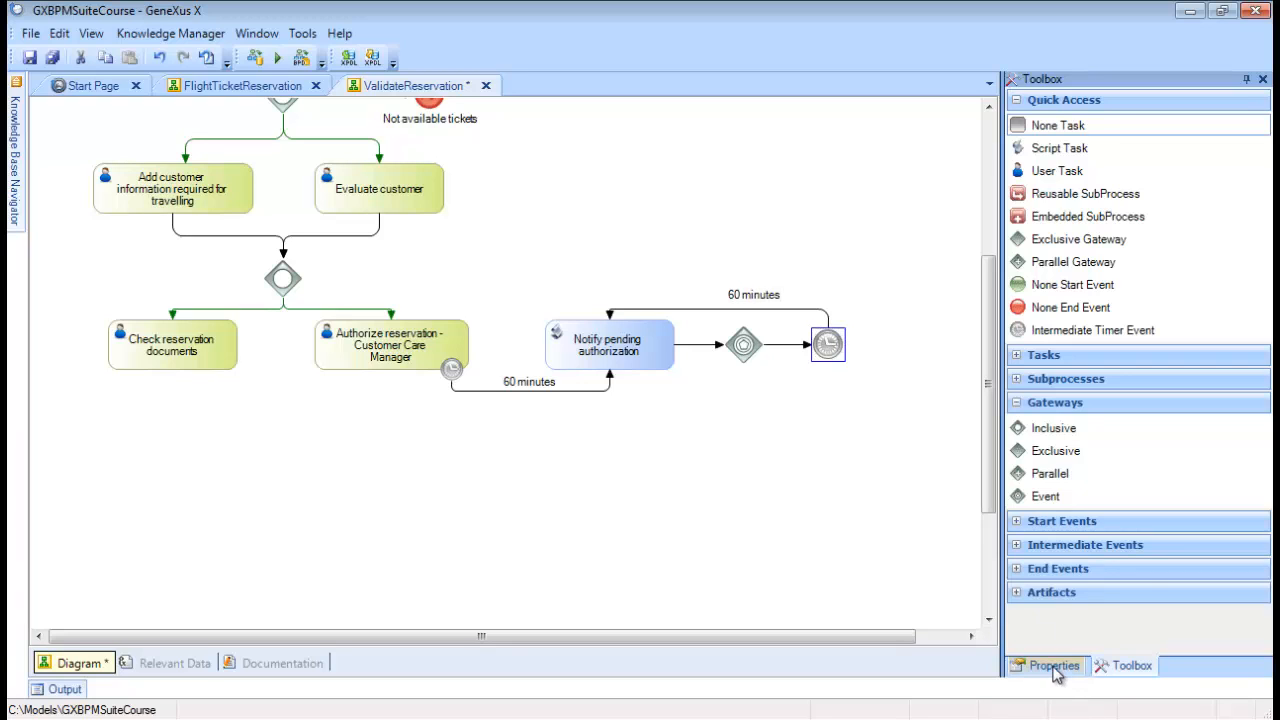
{"action": "left_click", "coordinate": [1055, 665]}
{"action": "left_click", "coordinate": [1259, 228]}
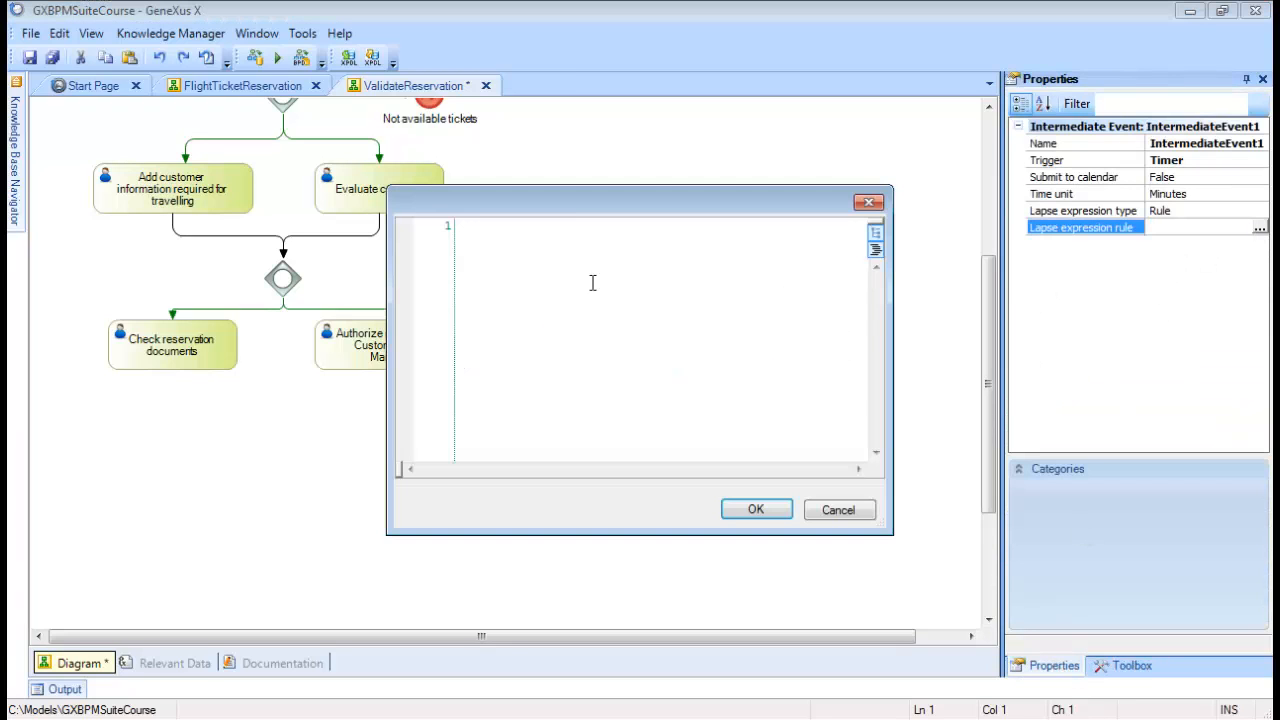
{"action": "type", "text": "60"}
{"action": "left_click", "coordinate": [754, 508]}
{"action": "left_click", "coordinate": [731, 514]}
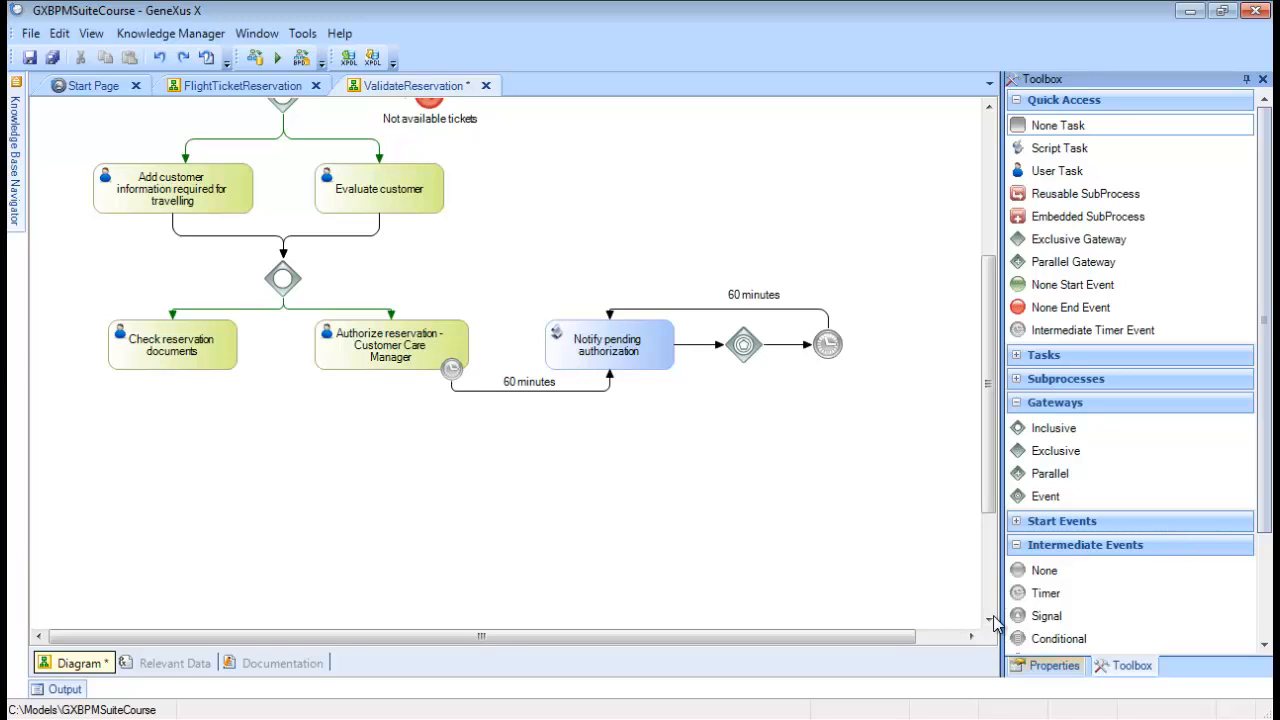
- Add a signal intermediate event named "Authorized by manager" below Authorize reservation, connected from that task, with its label beside it
{"action": "left_click_drag", "start_coordinate": [1012, 616], "coordinate": [394, 443]}
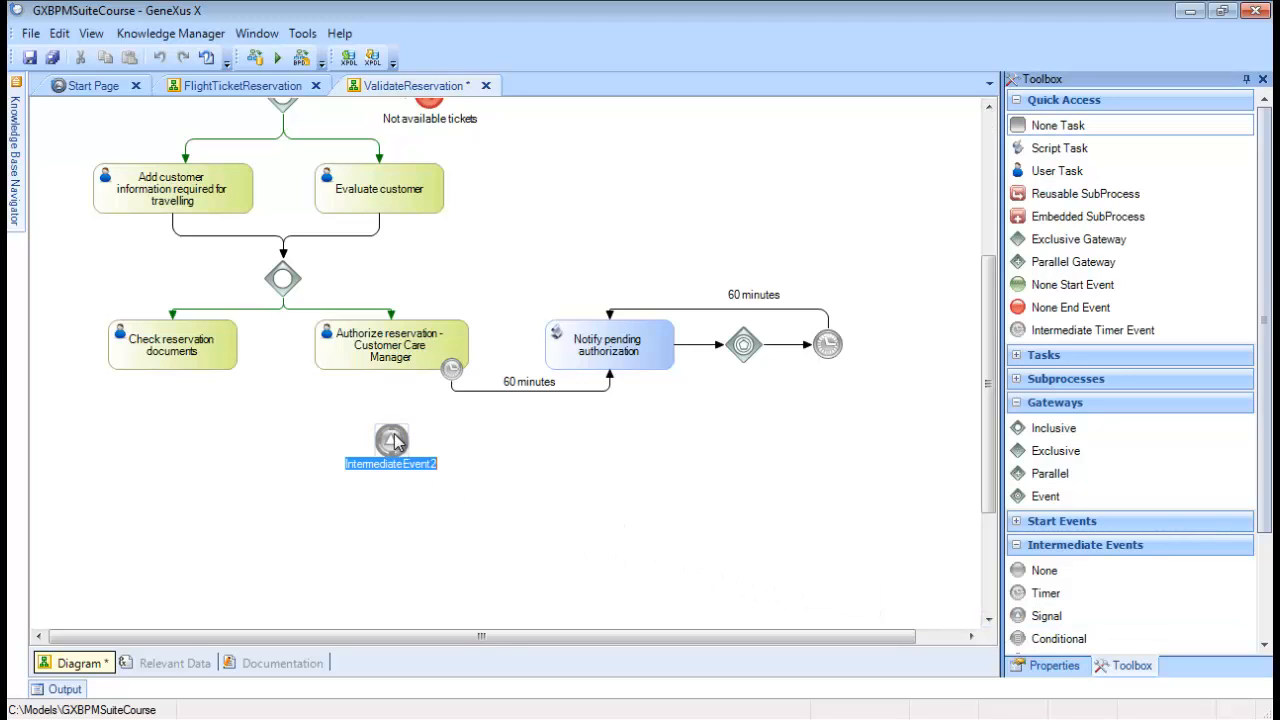
{"action": "type", "text": "Authori"}
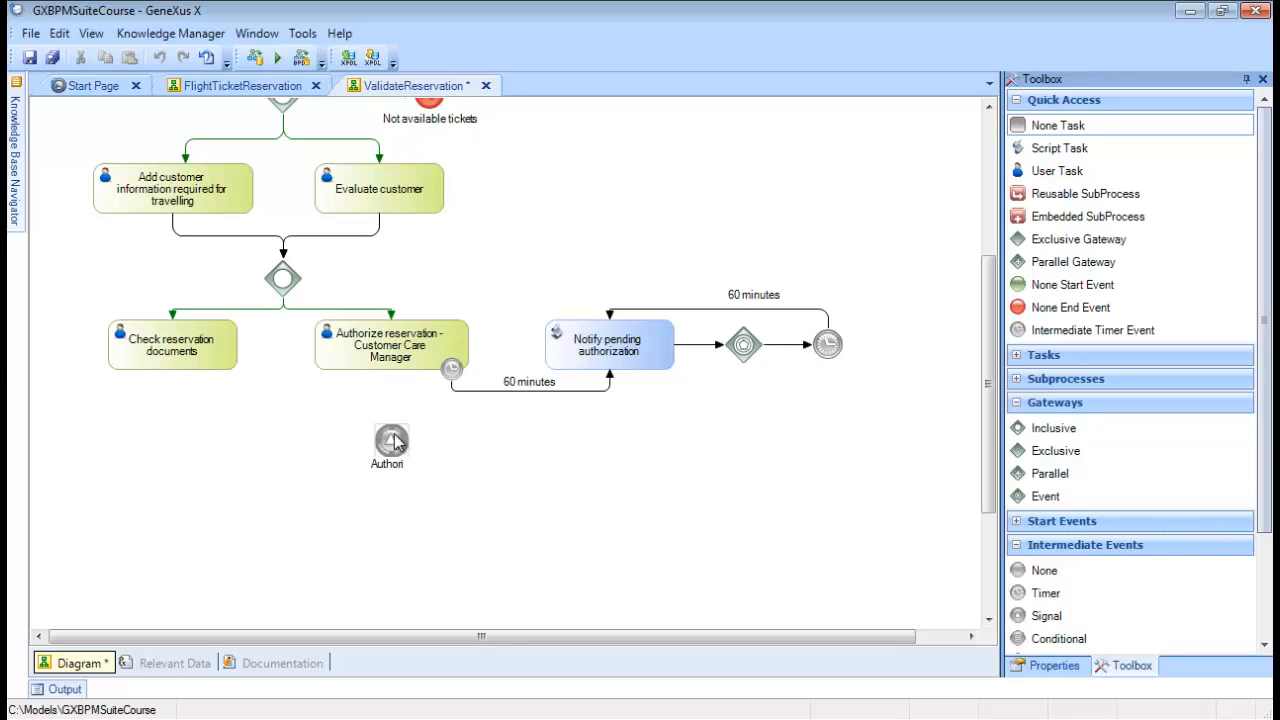
{"action": "type", "text": "zed by manager"}
{"action": "key", "text": "Return"}
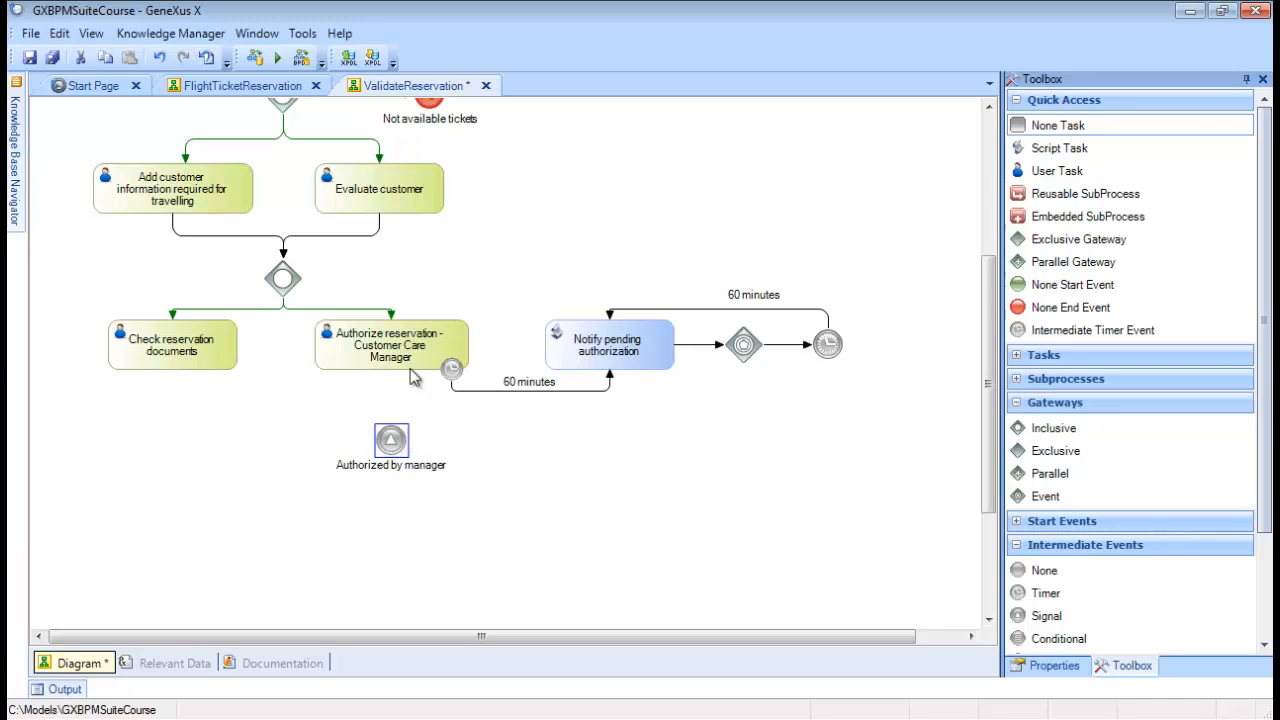
{"action": "left_click_drag", "start_coordinate": [412, 372], "coordinate": [474, 438]}
{"action": "left_click", "coordinate": [459, 450]}
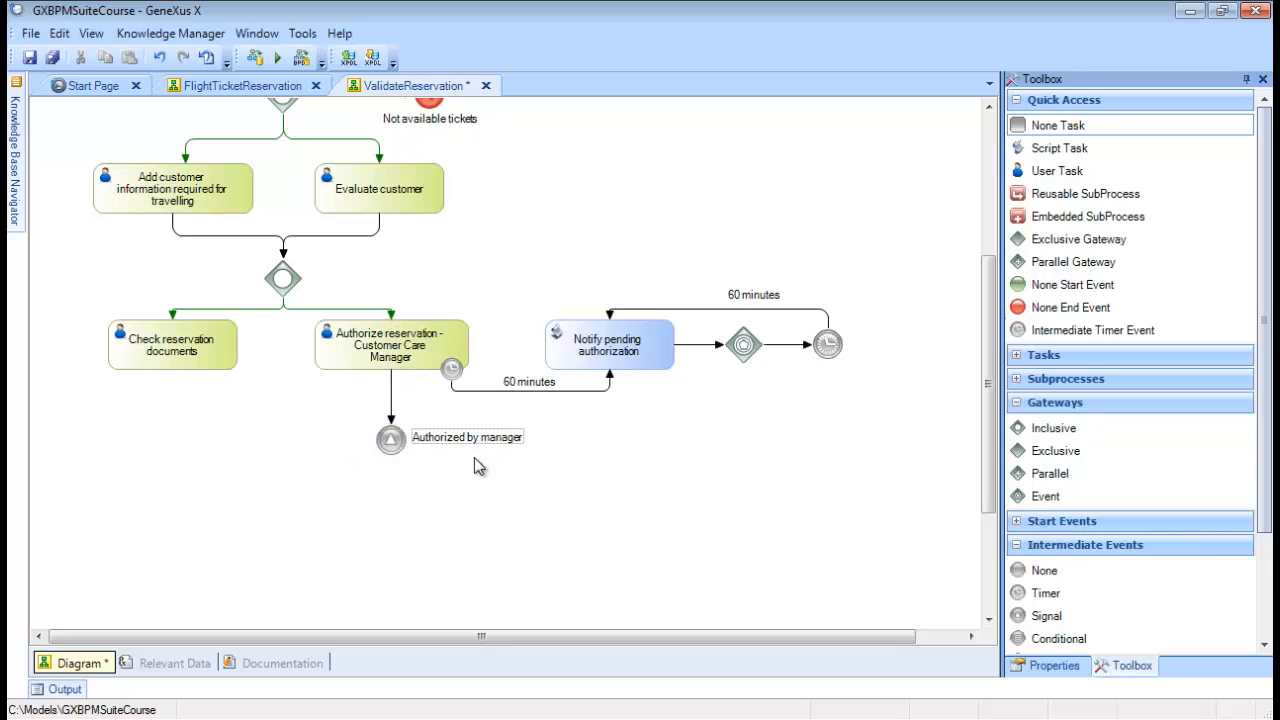
- Set the Is throw property of the signal event below Authorize reservation to True
{"action": "left_click", "coordinate": [1055, 665]}
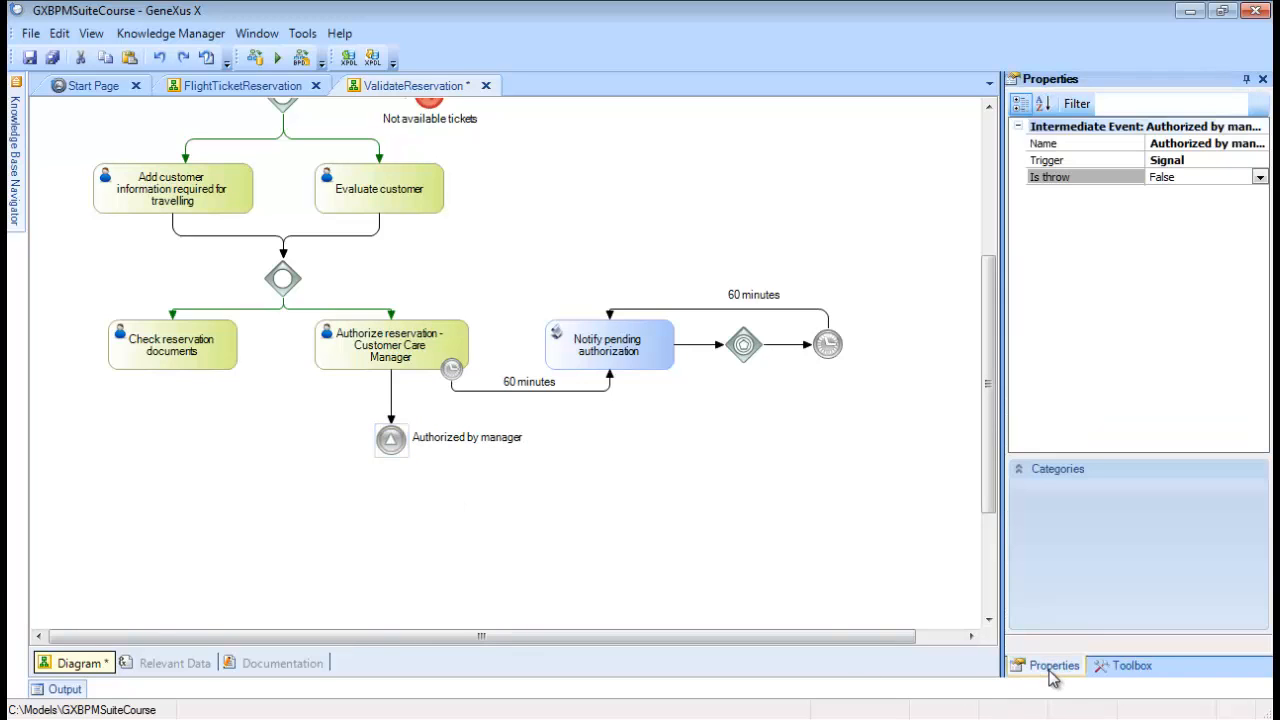
{"action": "left_click", "coordinate": [1260, 177]}
{"action": "left_click", "coordinate": [1165, 191]}
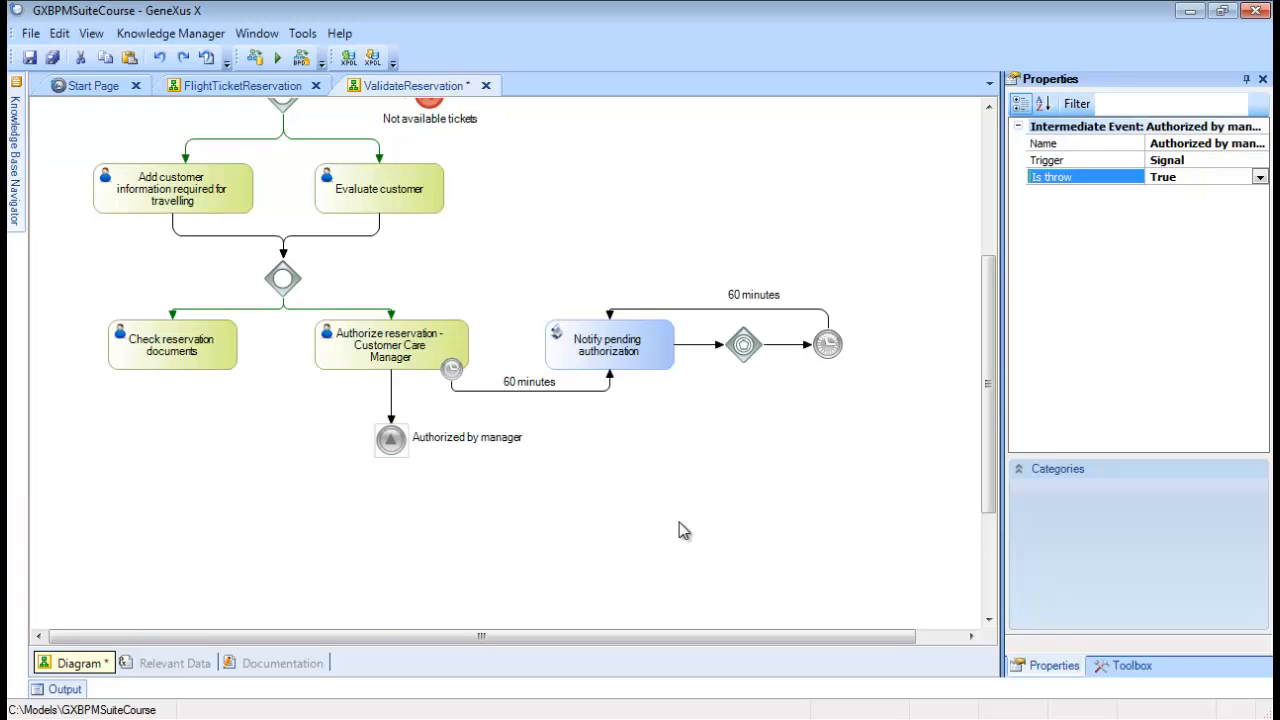
{"action": "left_click", "coordinate": [635, 543]}
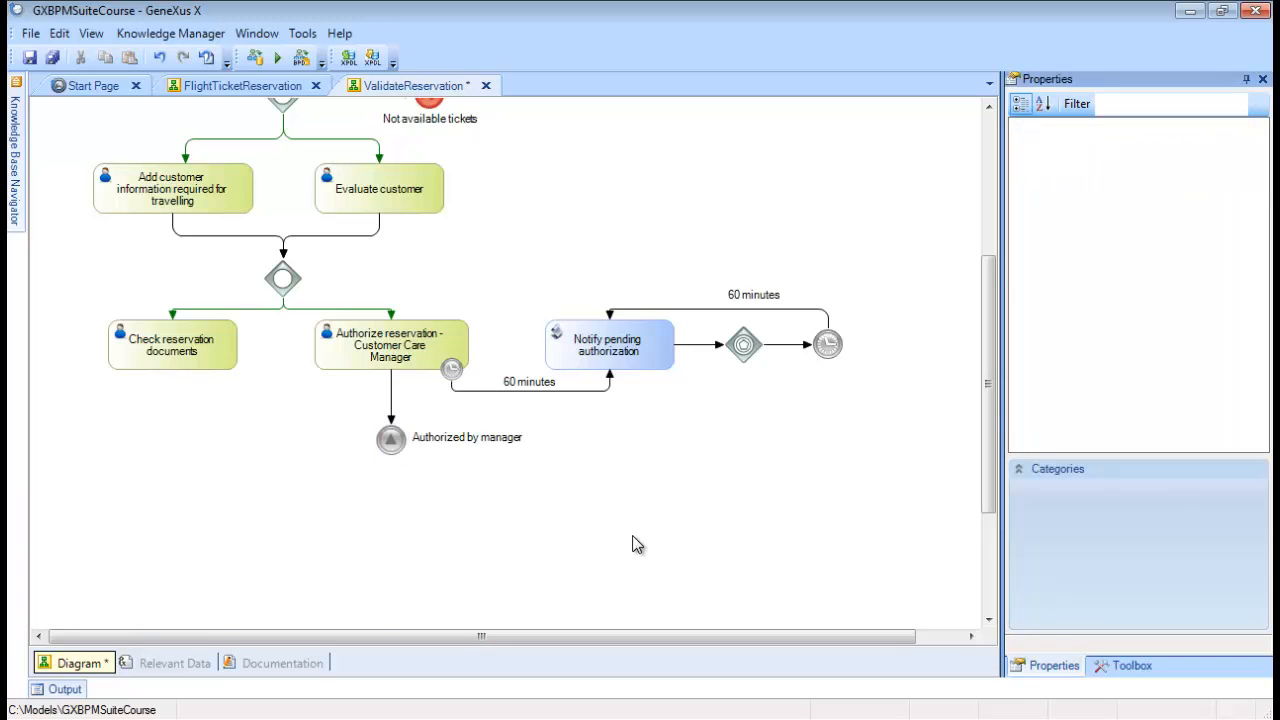
- Add a signal intermediate event named "Authorized by manager" below the loop's timer event and connect the event gateway to it
{"action": "left_click", "coordinate": [1104, 668]}
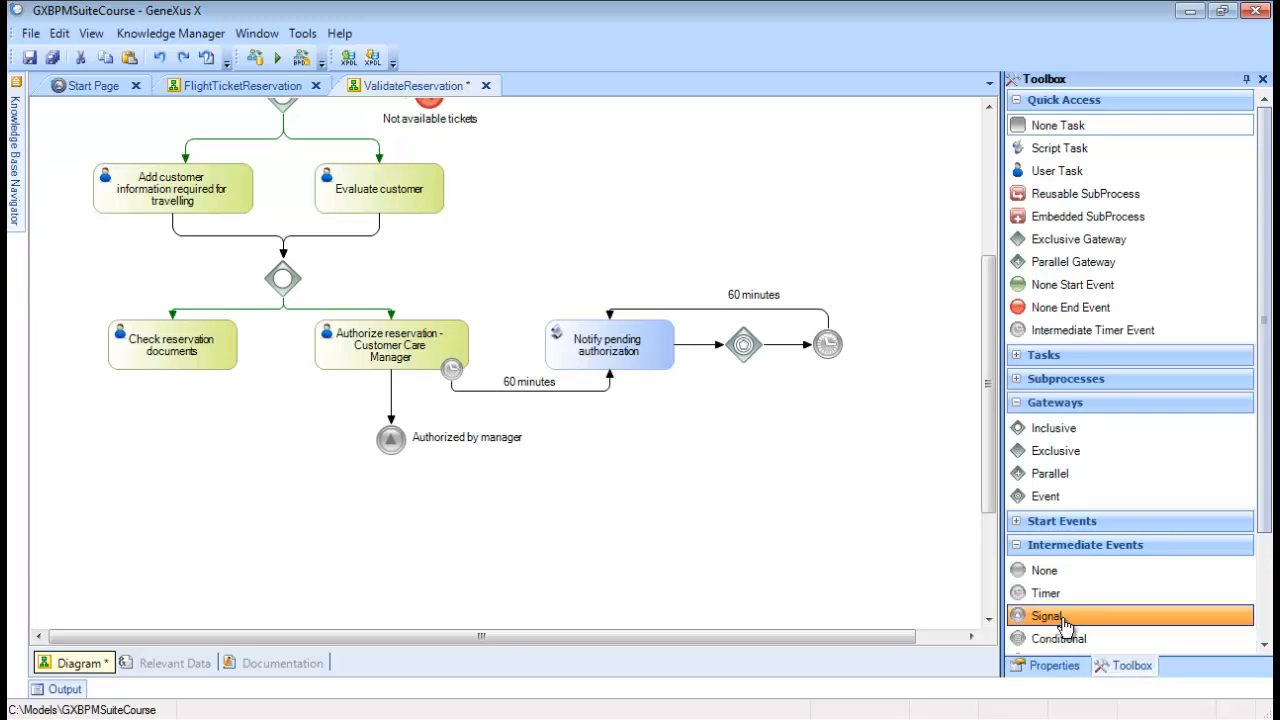
{"action": "left_click_drag", "start_coordinate": [1046, 616], "coordinate": [836, 409]}
{"action": "type", "text": "Author"}
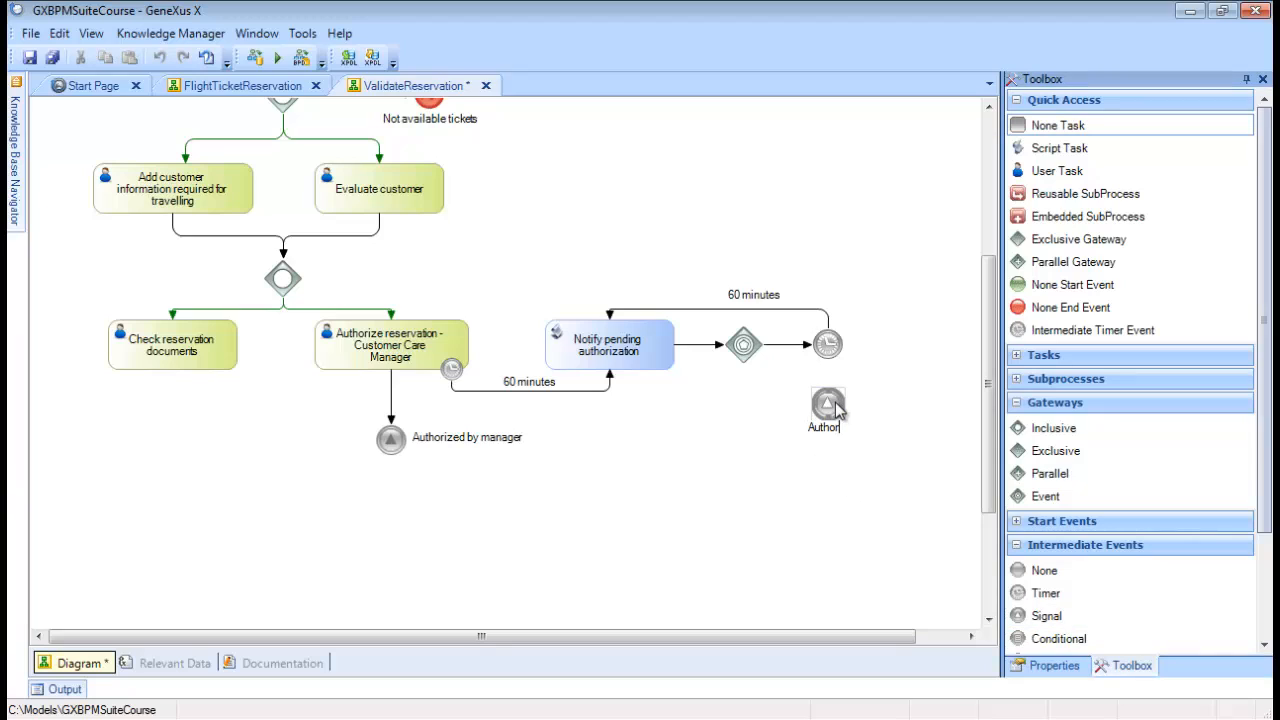
{"action": "type", "text": "ized by manager"}
{"action": "key", "text": "Return"}
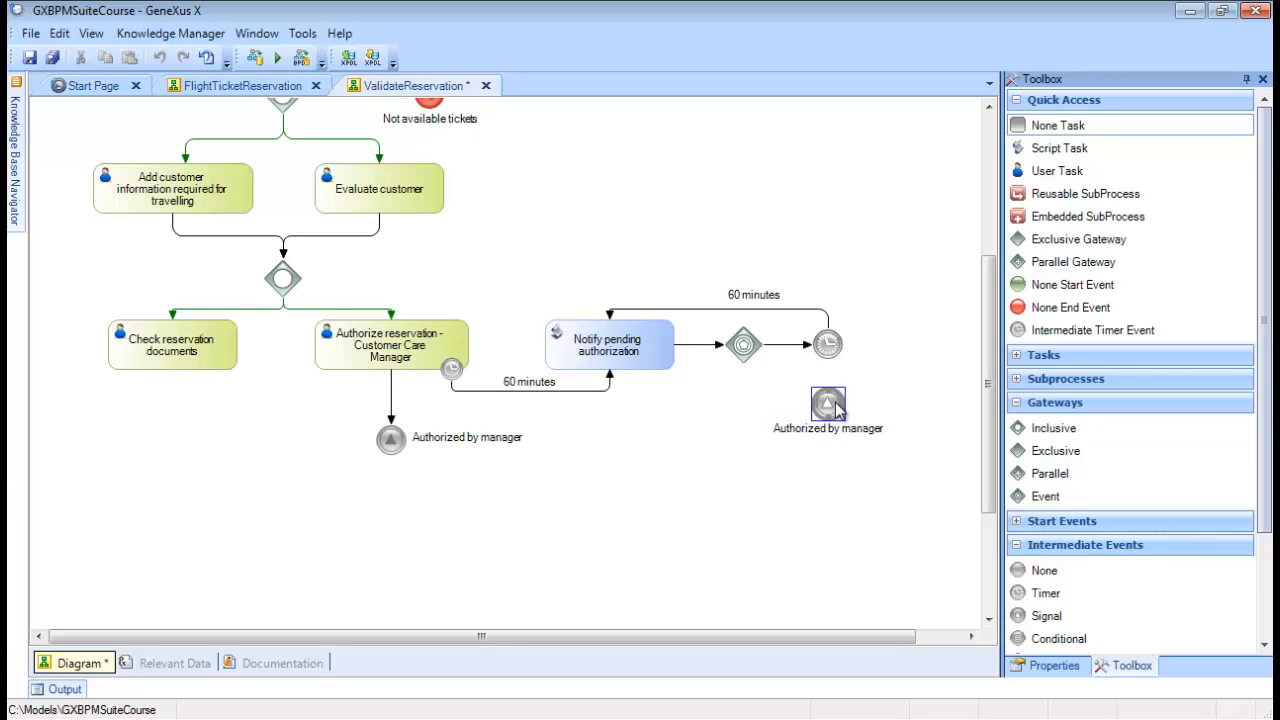
{"action": "mouse_move", "coordinate": [743, 350]}
{"action": "left_mouse_down"}
{"action": "mouse_move", "coordinate": [771, 418]}
{"action": "mouse_move", "coordinate": [808, 415]}
{"action": "left_mouse_up"}
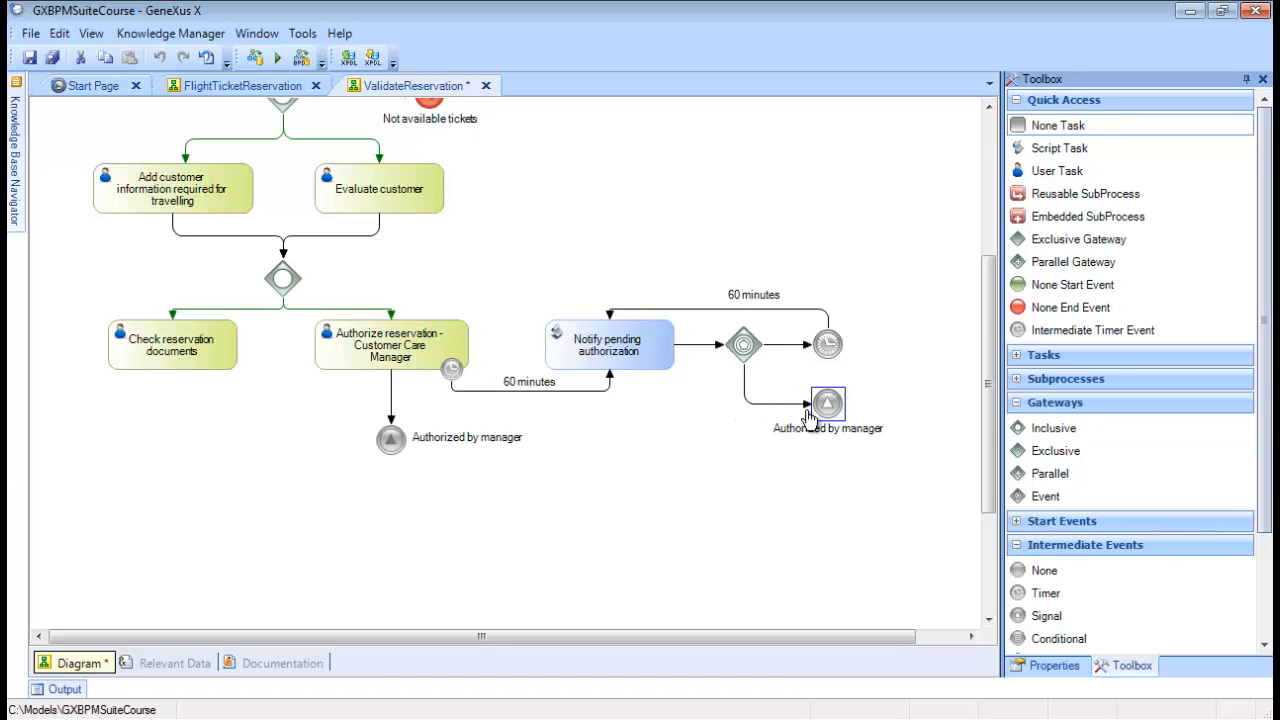
- Add a none end event beside the signal event that follows the event gateway and connect the two
{"action": "mouse_move", "coordinate": [1070, 307]}
{"action": "left_mouse_down"}
{"action": "mouse_move", "coordinate": [971, 420]}
{"action": "mouse_move", "coordinate": [917, 418]}
{"action": "left_mouse_up"}
{"action": "left_click_drag", "start_coordinate": [838, 406], "coordinate": [902, 410]}
{"action": "left_click", "coordinate": [918, 452]}
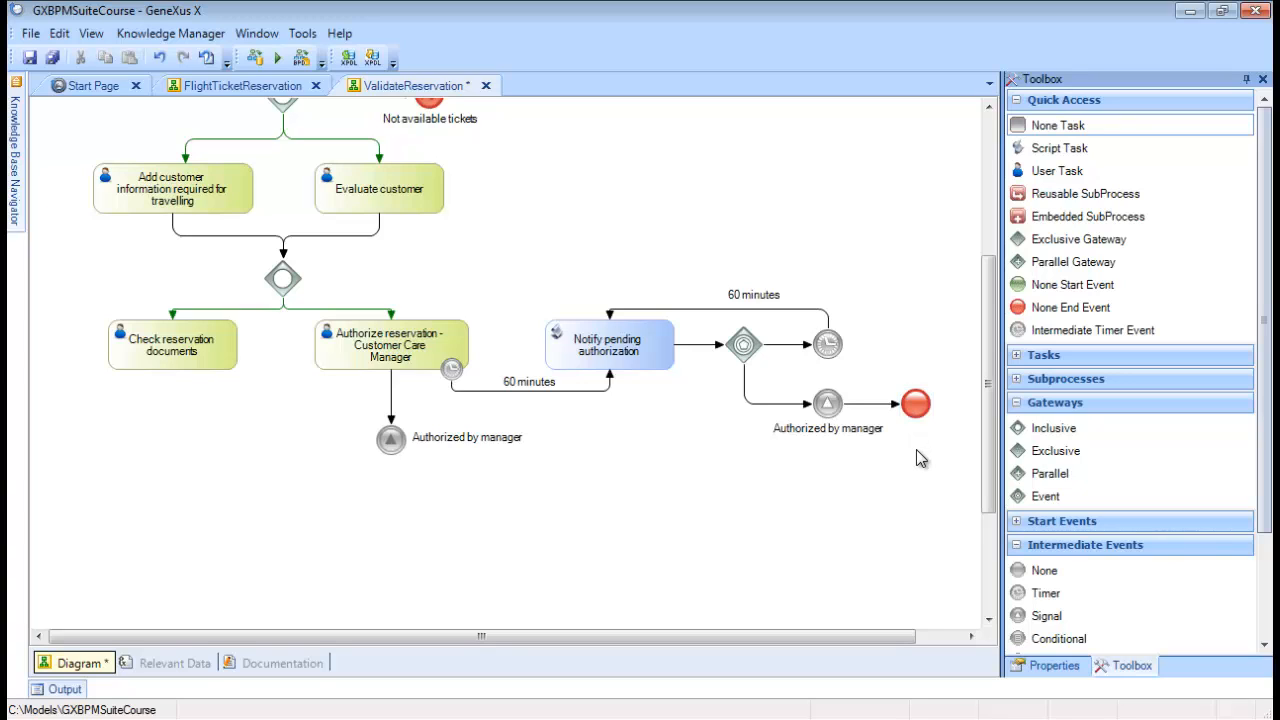
- Check the trigger and Is throw properties of the signal event that follows the event gateway
{"action": "left_click", "coordinate": [828, 404]}
{"action": "left_click", "coordinate": [1047, 666]}
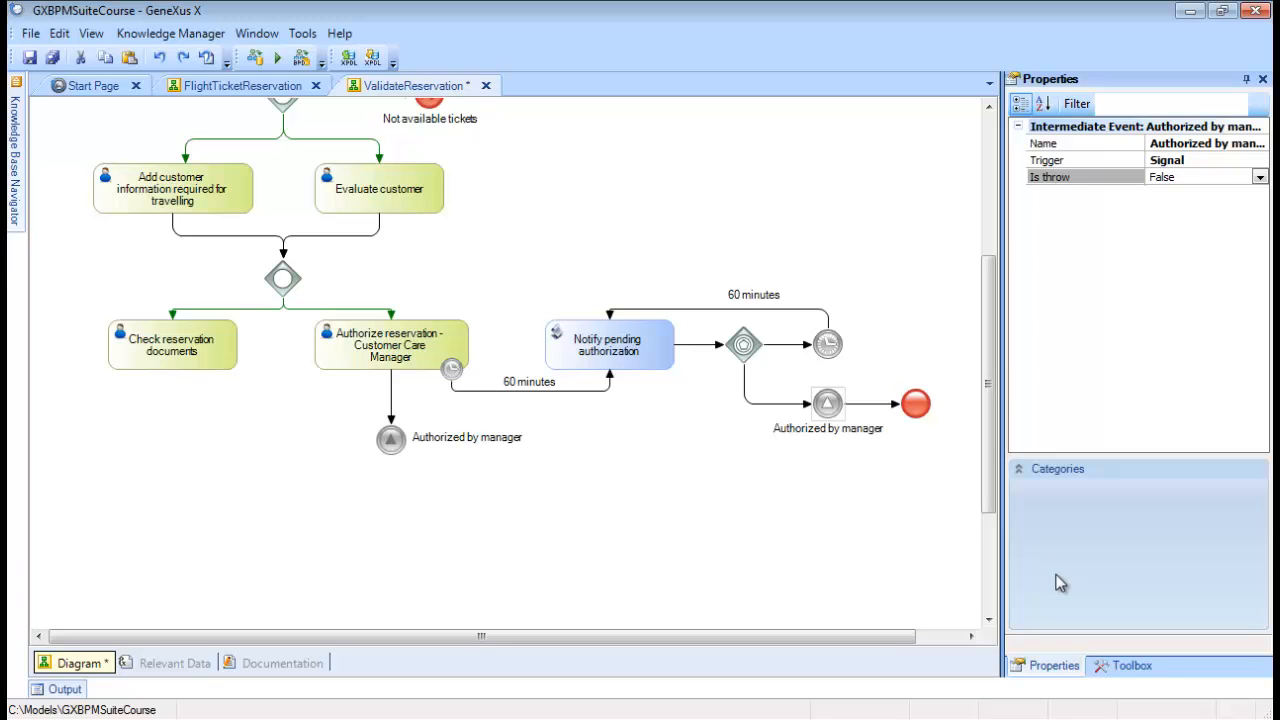
{"action": "left_click", "coordinate": [1130, 666]}
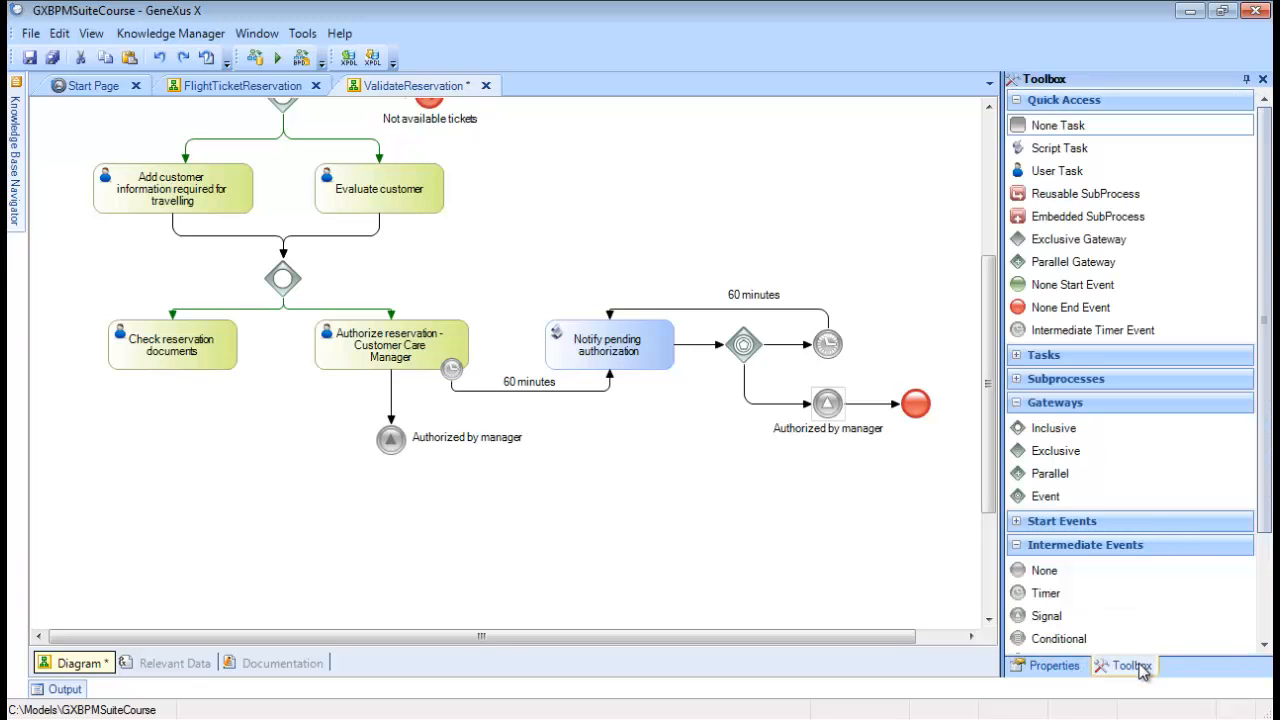
- Add an exclusive gateway labelled "Is the reservation authorized" after the throwing signal event, with its label at the upper left
{"action": "left_click_drag", "start_coordinate": [1080, 240], "coordinate": [390, 518]}
{"action": "type", "text": "Is the reservat"}
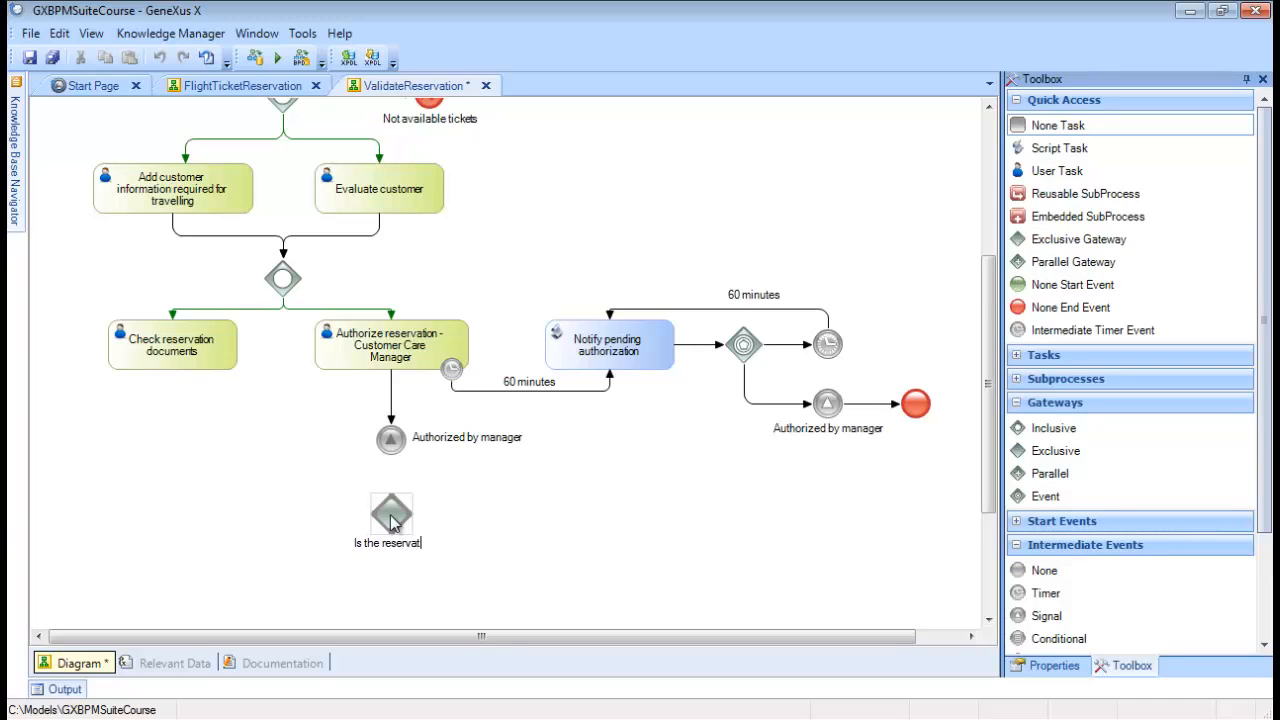
{"action": "type", "text": "ion authorized"}
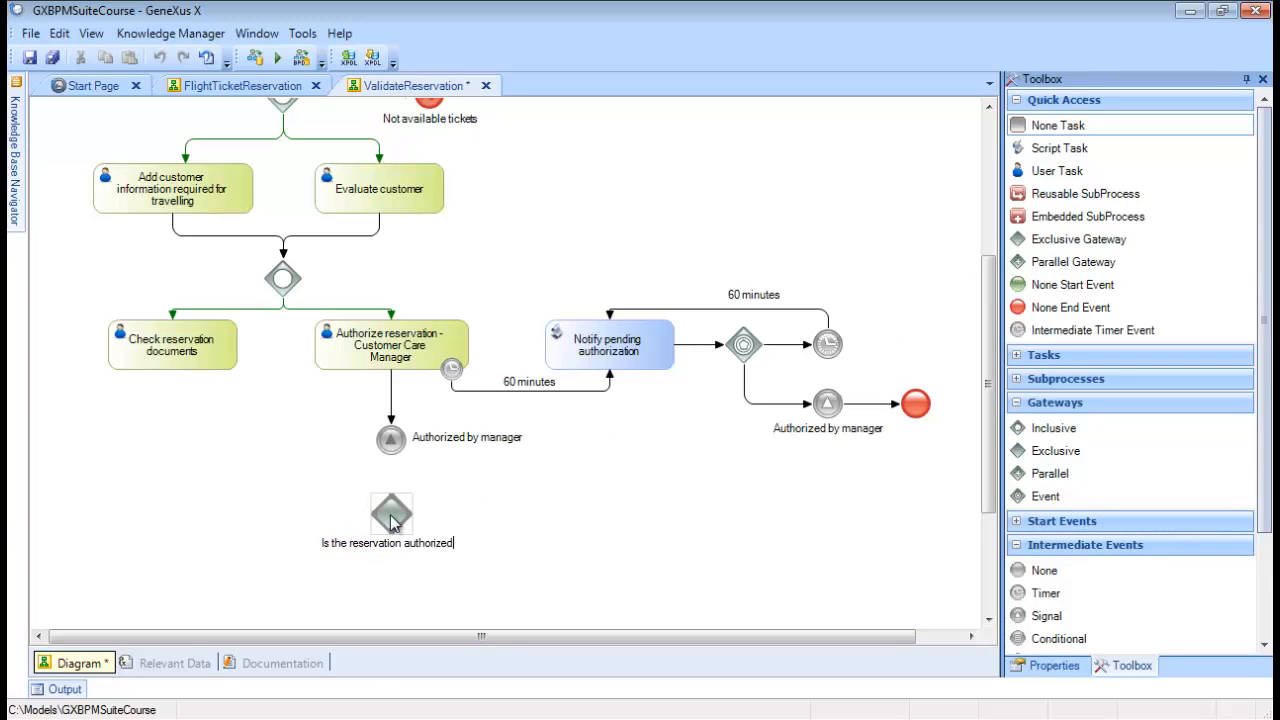
{"action": "key", "text": "Return"}
{"action": "left_click_drag", "start_coordinate": [391, 453], "coordinate": [391, 507]}
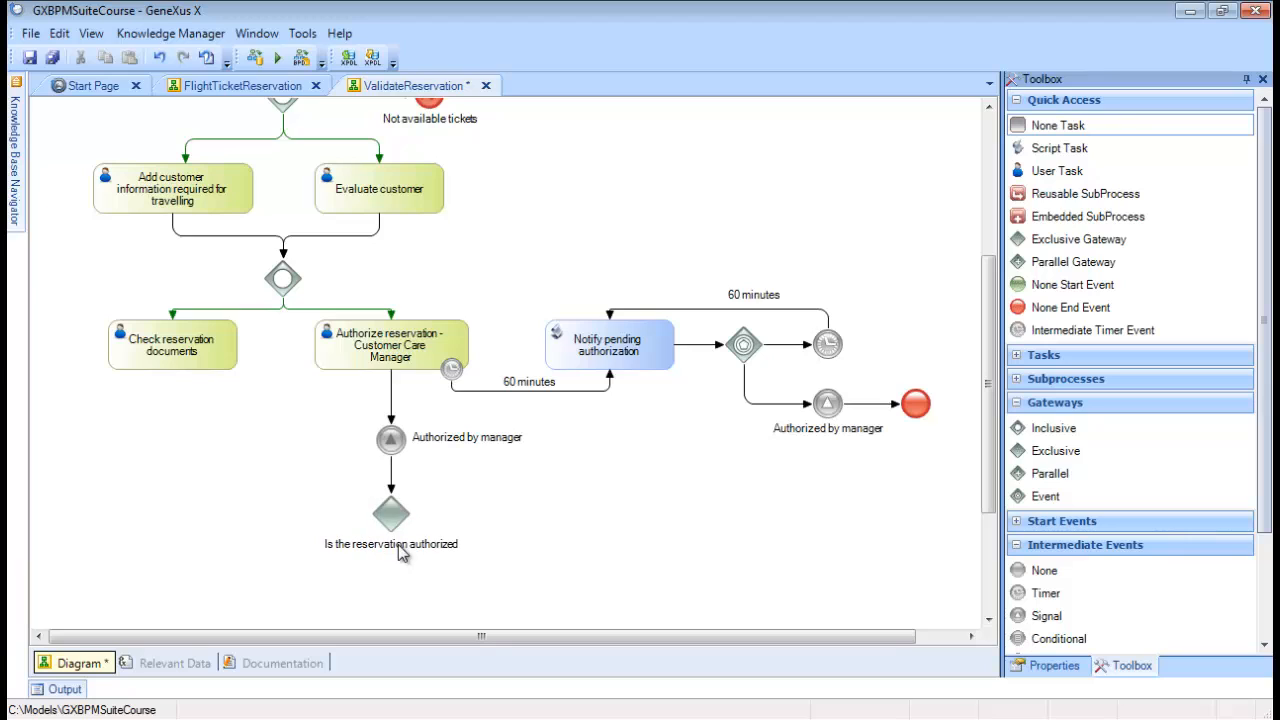
{"action": "left_click_drag", "start_coordinate": [400, 552], "coordinate": [321, 502]}
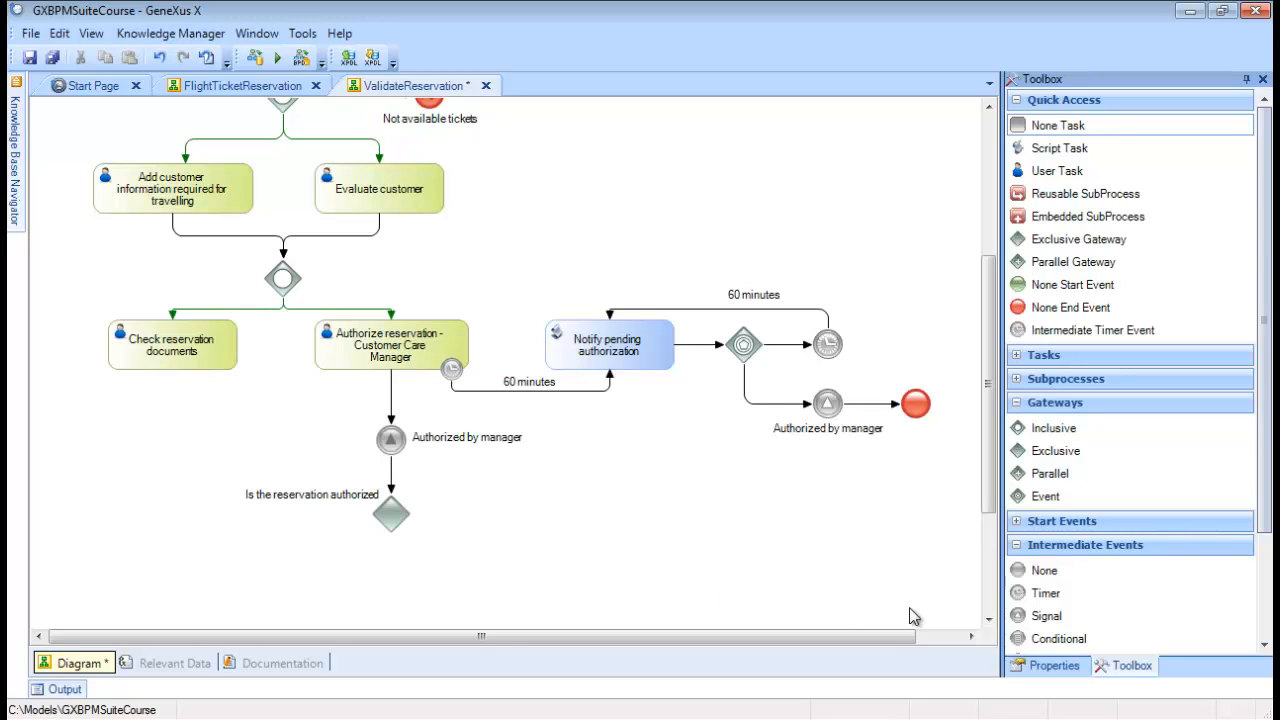
- Add an Error end event to the right of the reservation-authorized gateway and connect the gateway to it
{"action": "scroll", "coordinate": [1268, 596], "scroll_direction": "down", "scroll_amount": 1}
{"action": "scroll", "coordinate": [1268, 596], "scroll_direction": "down", "scroll_amount": 1}
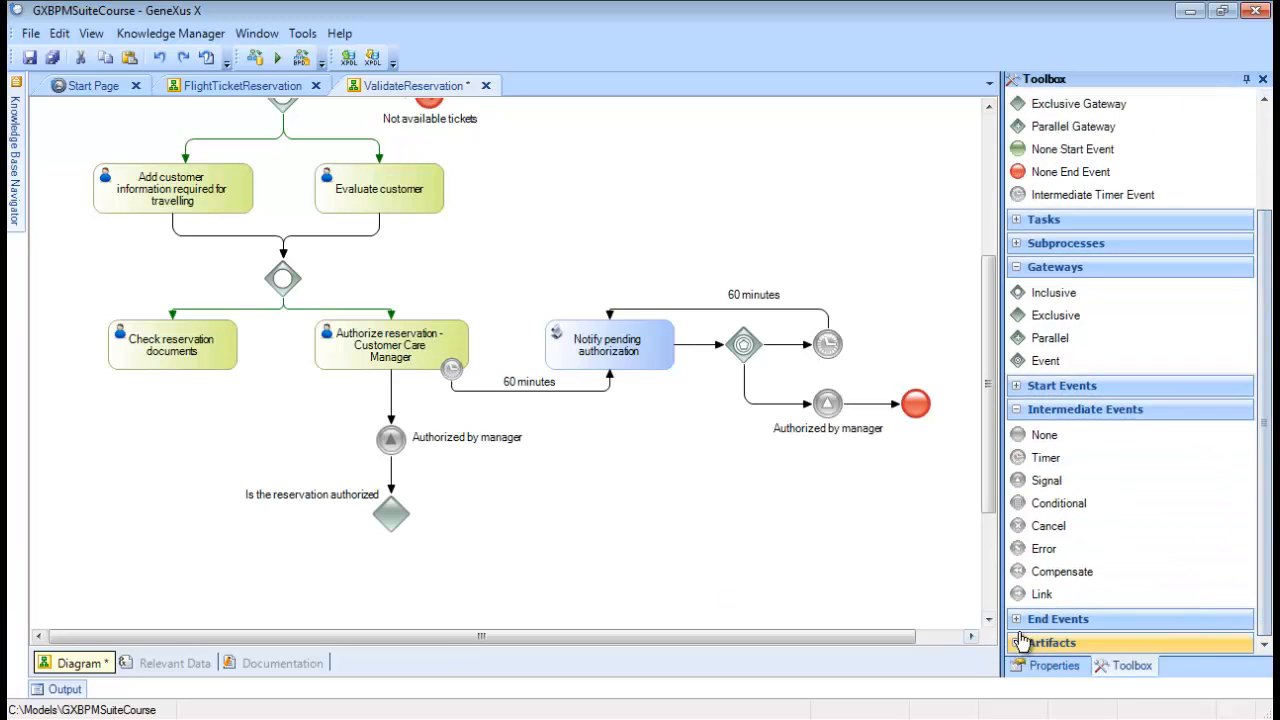
{"action": "scroll", "coordinate": [1195, 580], "scroll_direction": "down", "scroll_amount": 3}
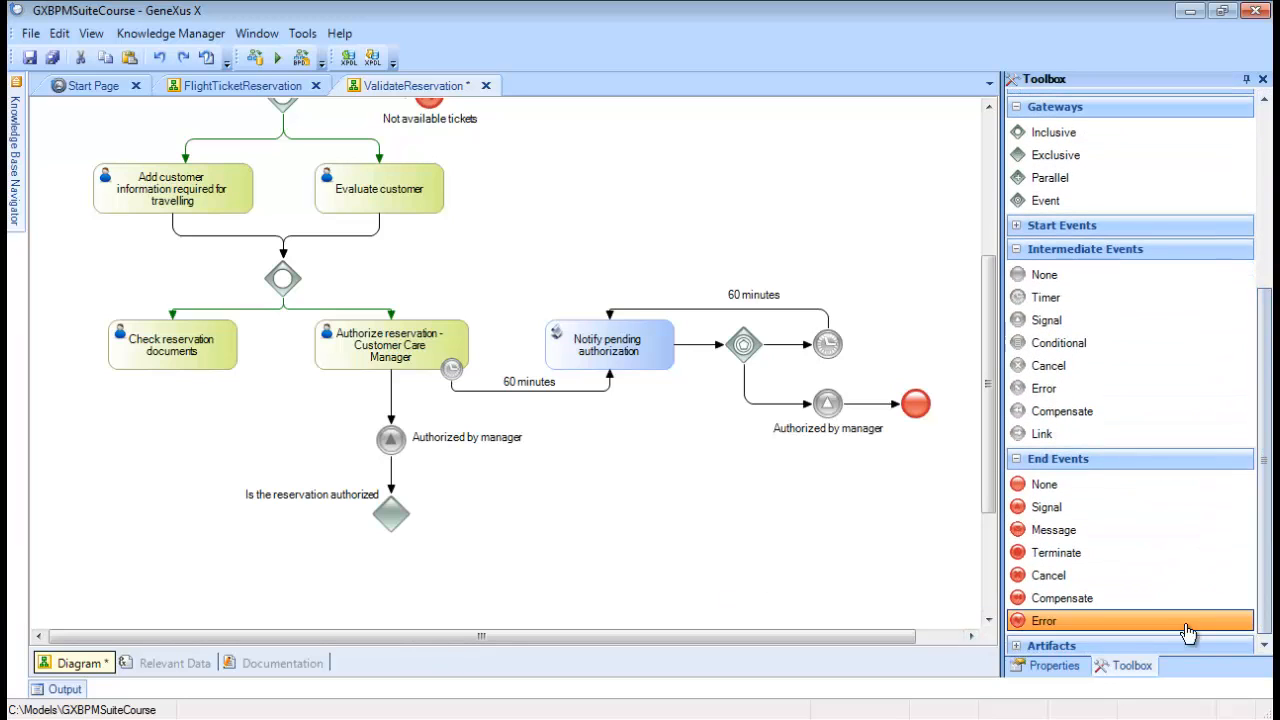
{"action": "left_click_drag", "start_coordinate": [1086, 626], "coordinate": [590, 531]}
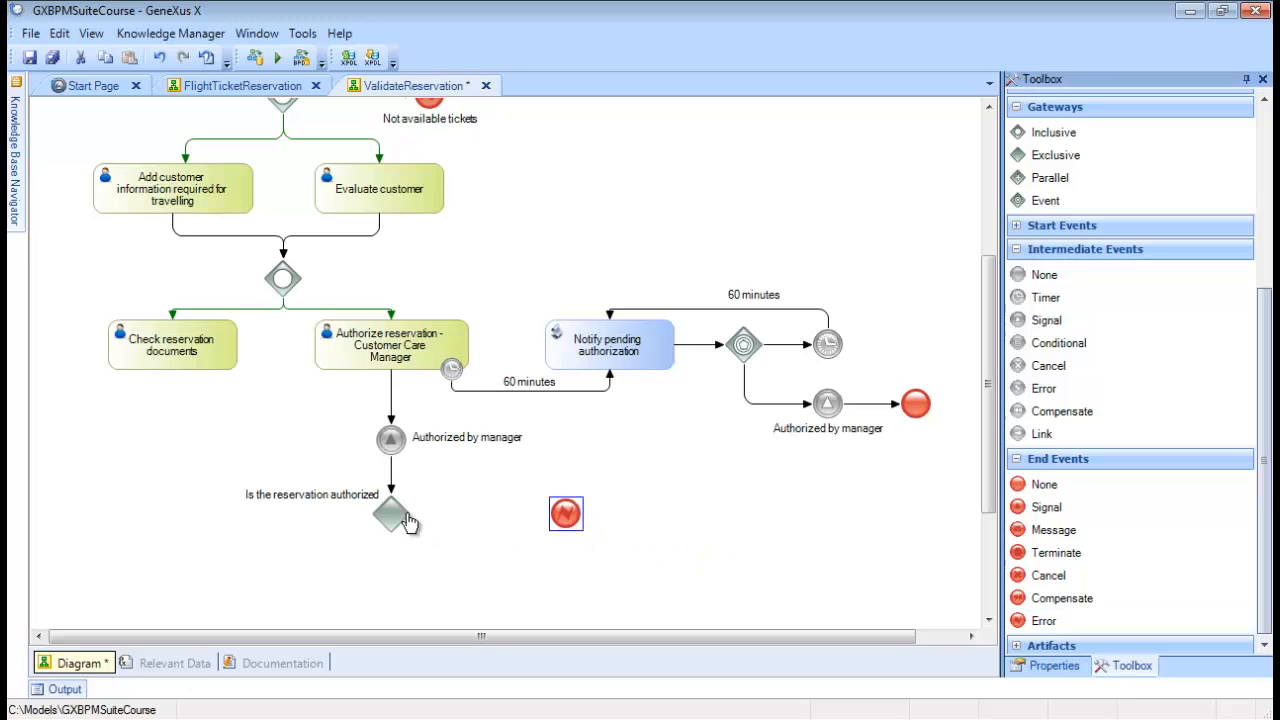
{"action": "left_click_drag", "start_coordinate": [403, 514], "coordinate": [548, 521]}
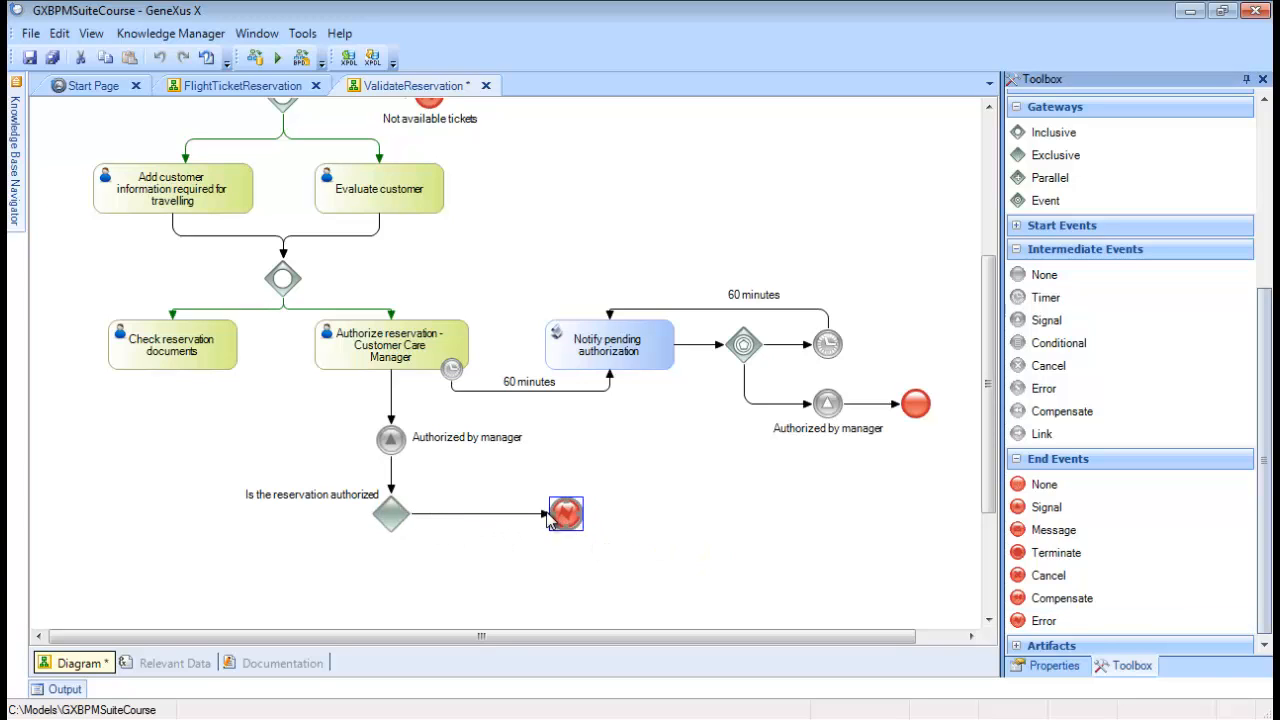
- Label the flow to the error end event "No" and name the event "Rejected by Customer Care Manager"
{"action": "double_click", "coordinate": [485, 516]}
{"action": "type", "text": "N"}
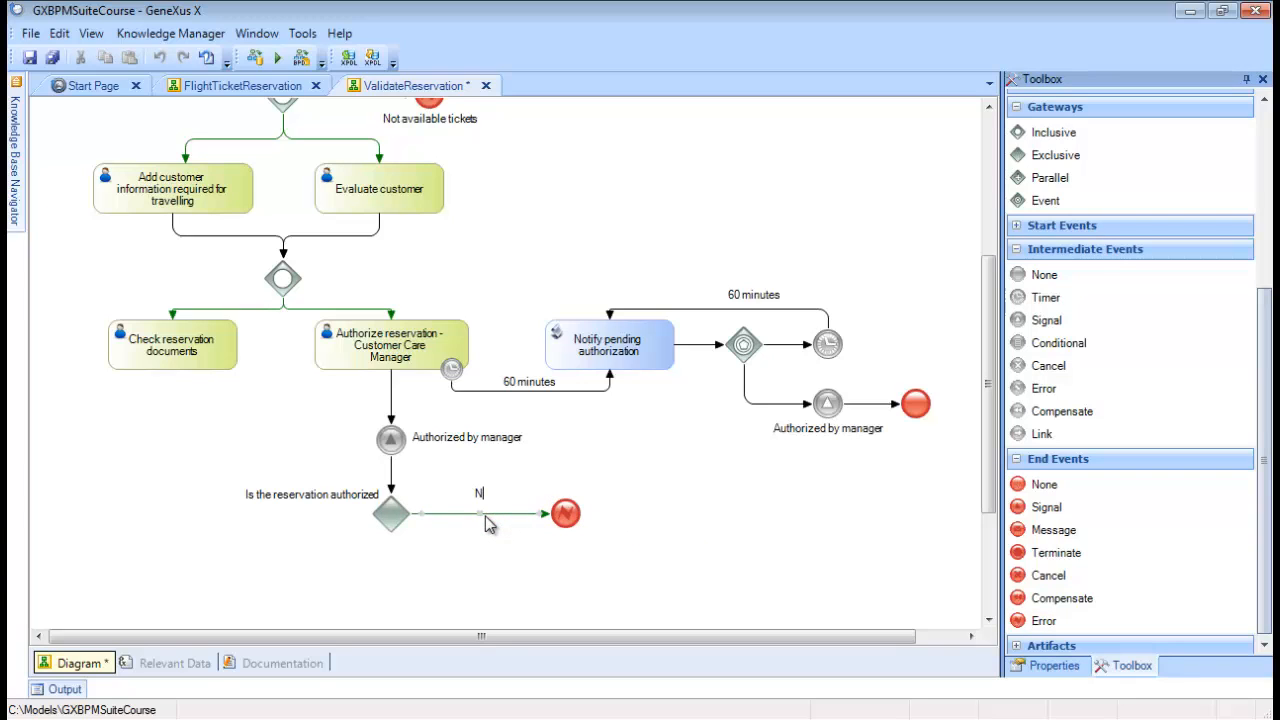
{"action": "type", "text": "o"}
{"action": "left_click", "coordinate": [563, 514]}
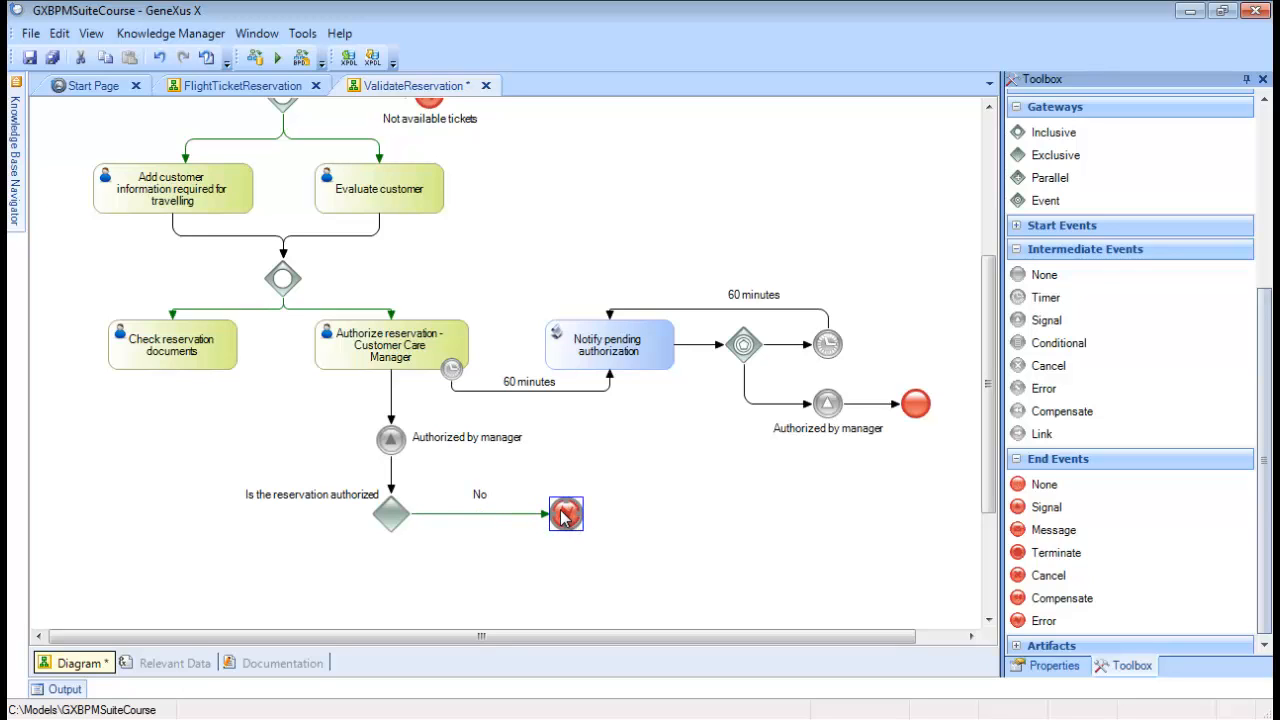
{"action": "type", "text": "Rejected by Customer Care Manager"}
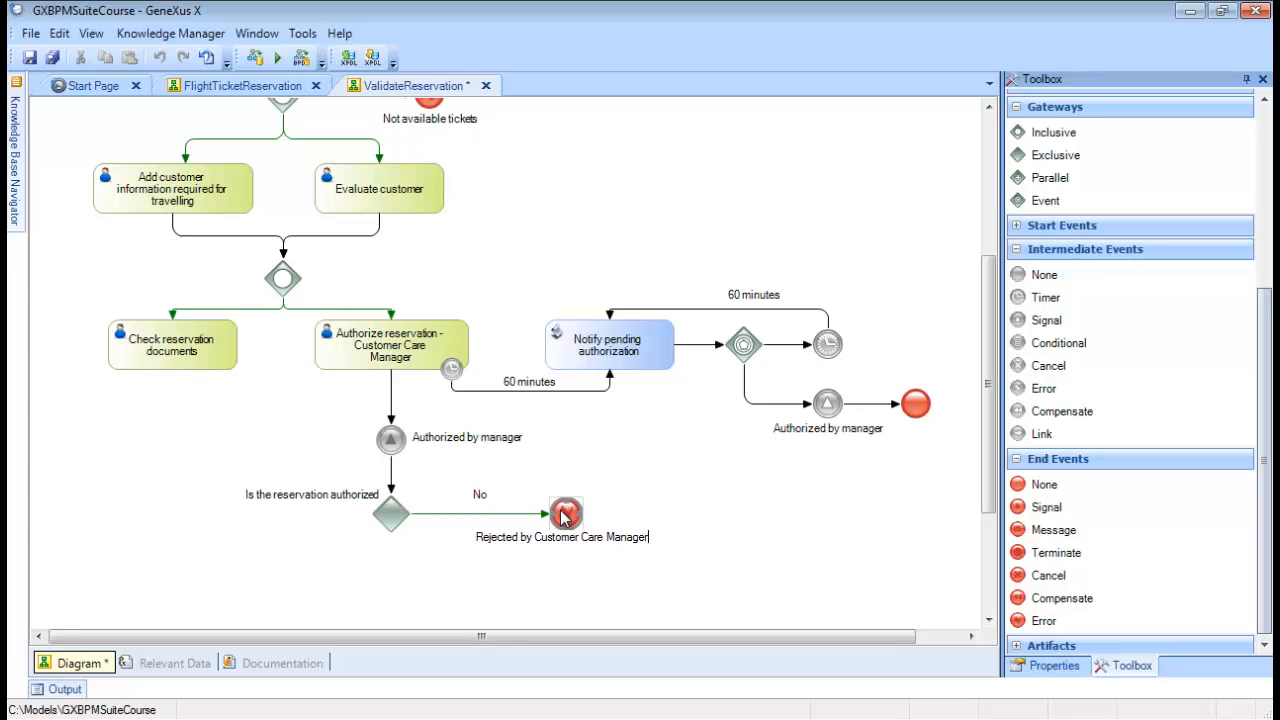
{"action": "left_click", "coordinate": [563, 515]}
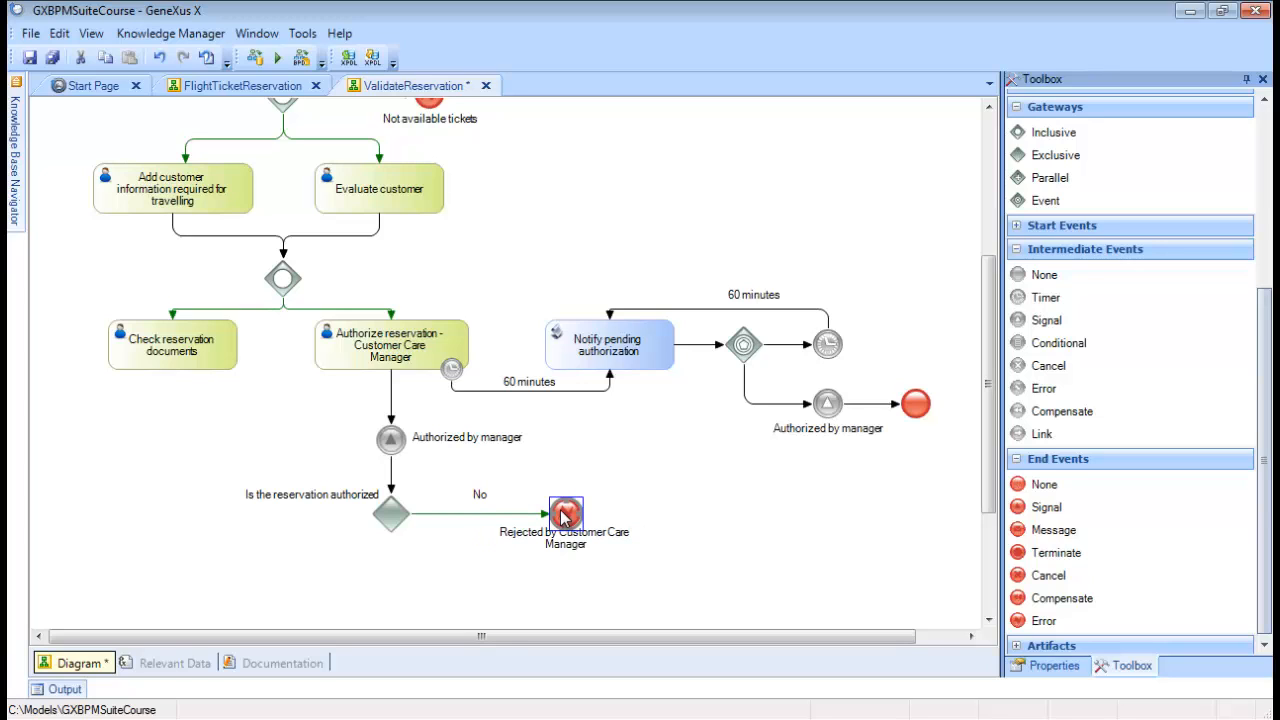
- Set the error end event's error code to REJECTED_BY_CUSTOMER_CARE_MANAGER
{"action": "left_click", "coordinate": [1054, 666]}
{"action": "left_click", "coordinate": [1166, 177]}
{"action": "type", "text": "REJECTED_BY_C"}
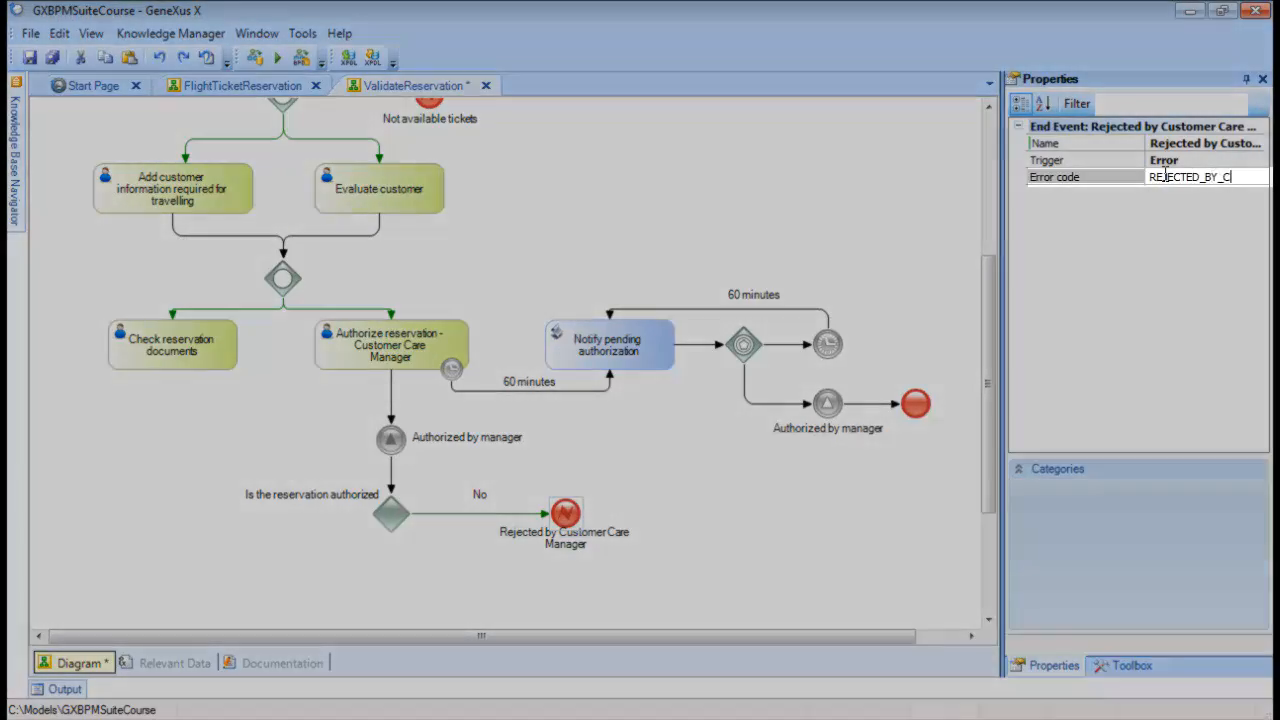
{"action": "type", "text": "USTOMER_CARE_MA"}
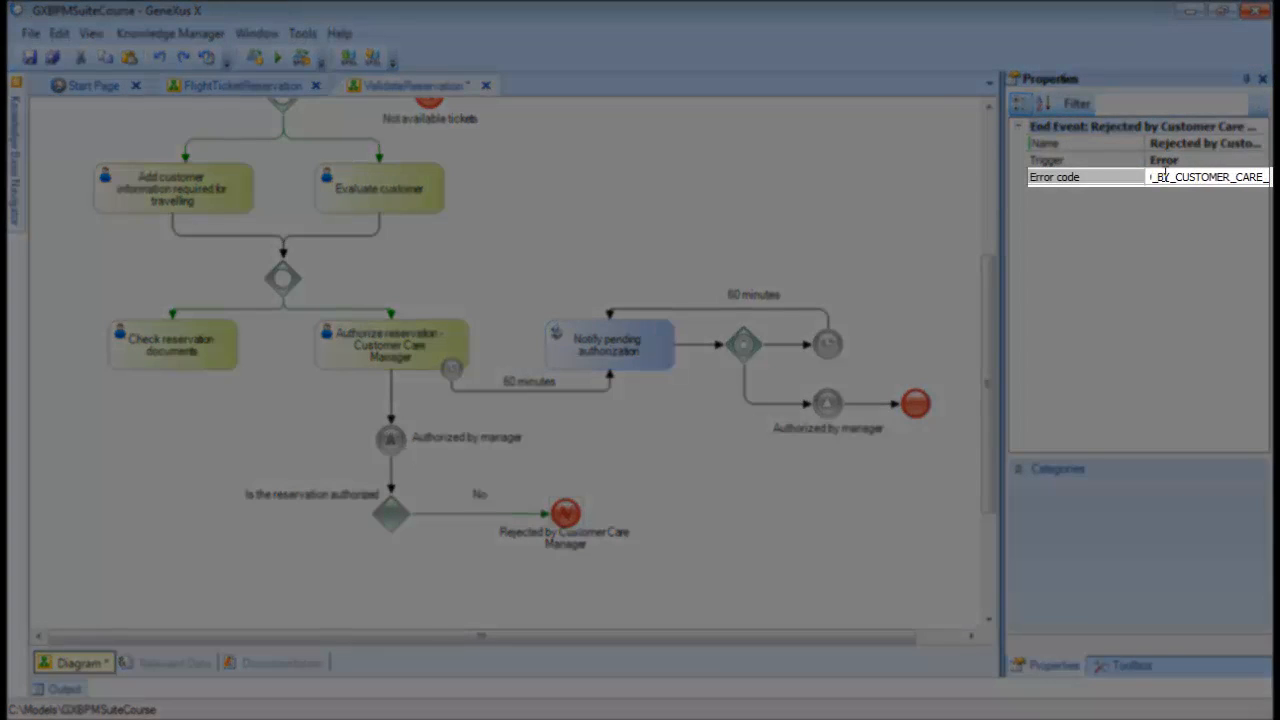
{"action": "type", "text": "NAGER"}
{"action": "key", "text": "Return"}
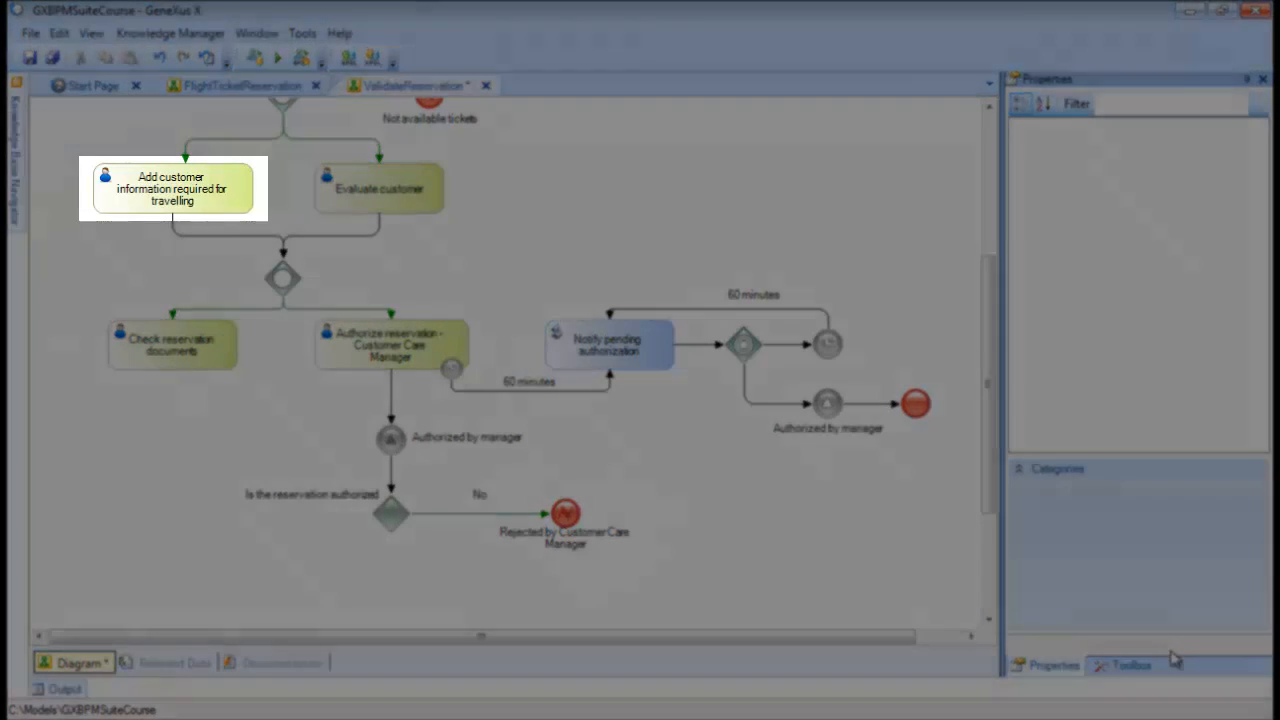
- Add an exclusive gateway labelled "Is the documentation in order?" below Check reservation documents, with its label to the right
{"action": "left_click", "coordinate": [1130, 665]}
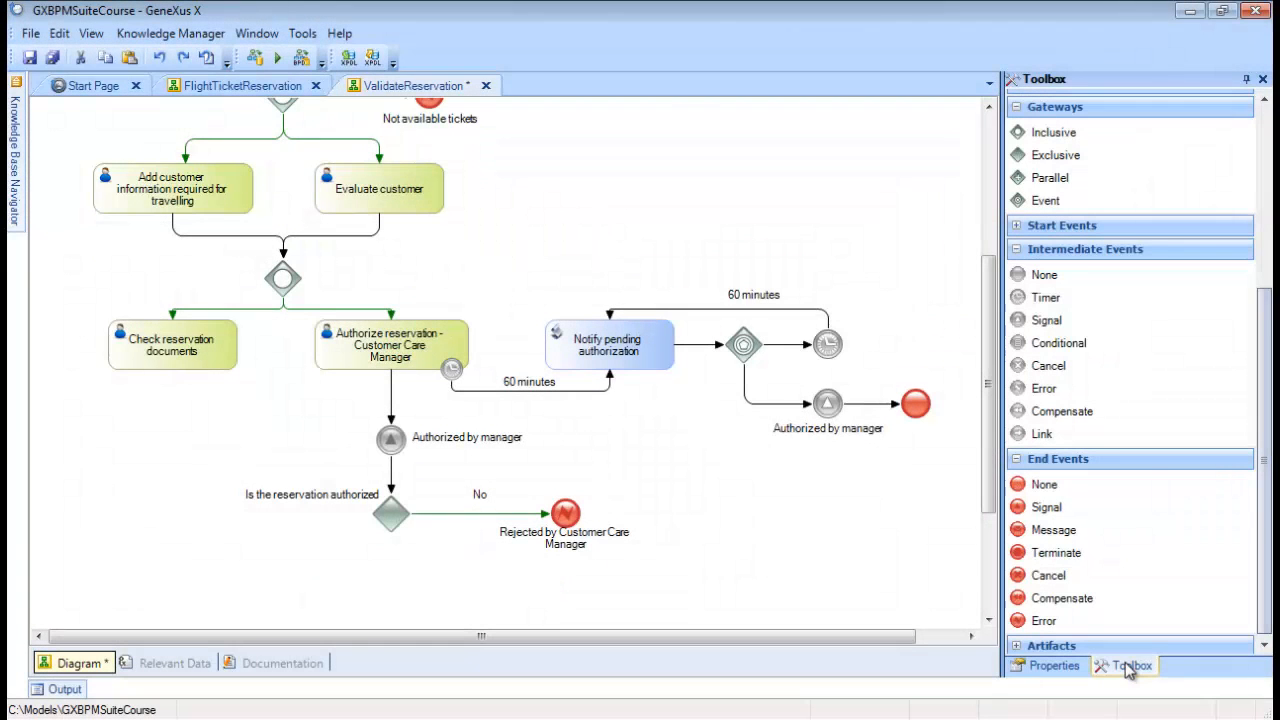
{"action": "left_click_drag", "start_coordinate": [1051, 158], "coordinate": [165, 512]}
{"action": "type", "text": "Is the docu"}
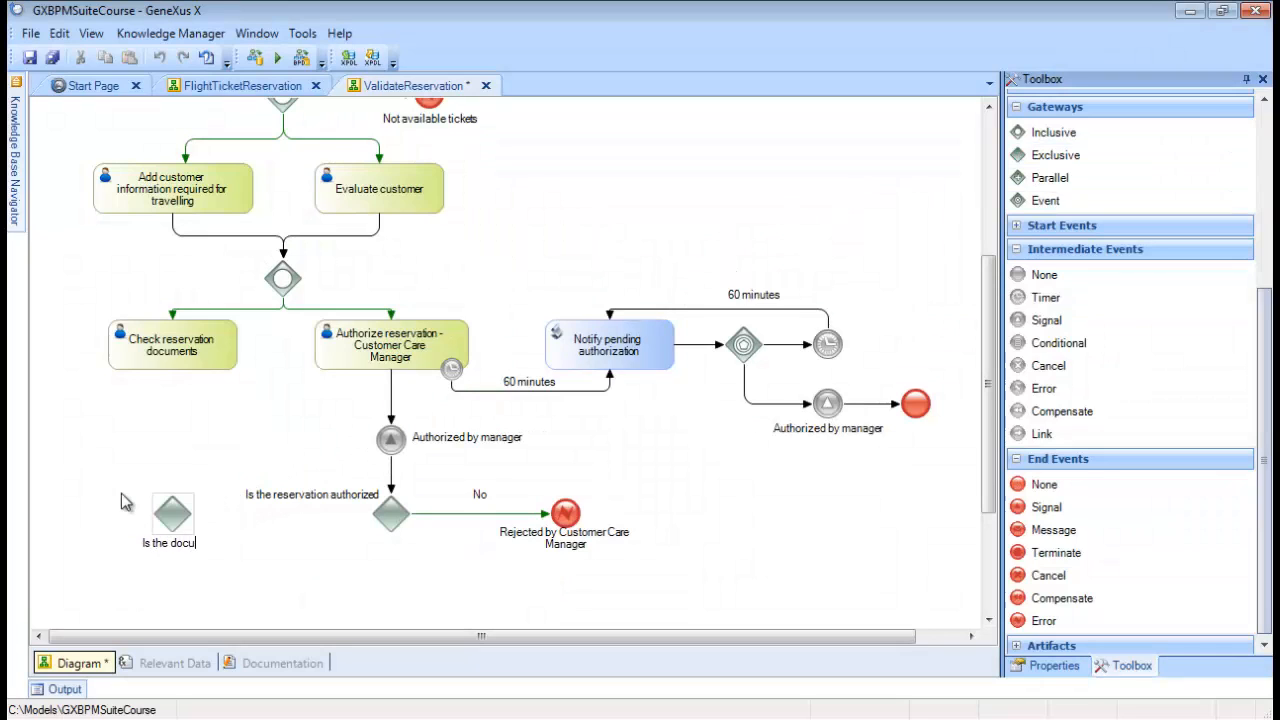
{"action": "type", "text": "mentation in order?"}
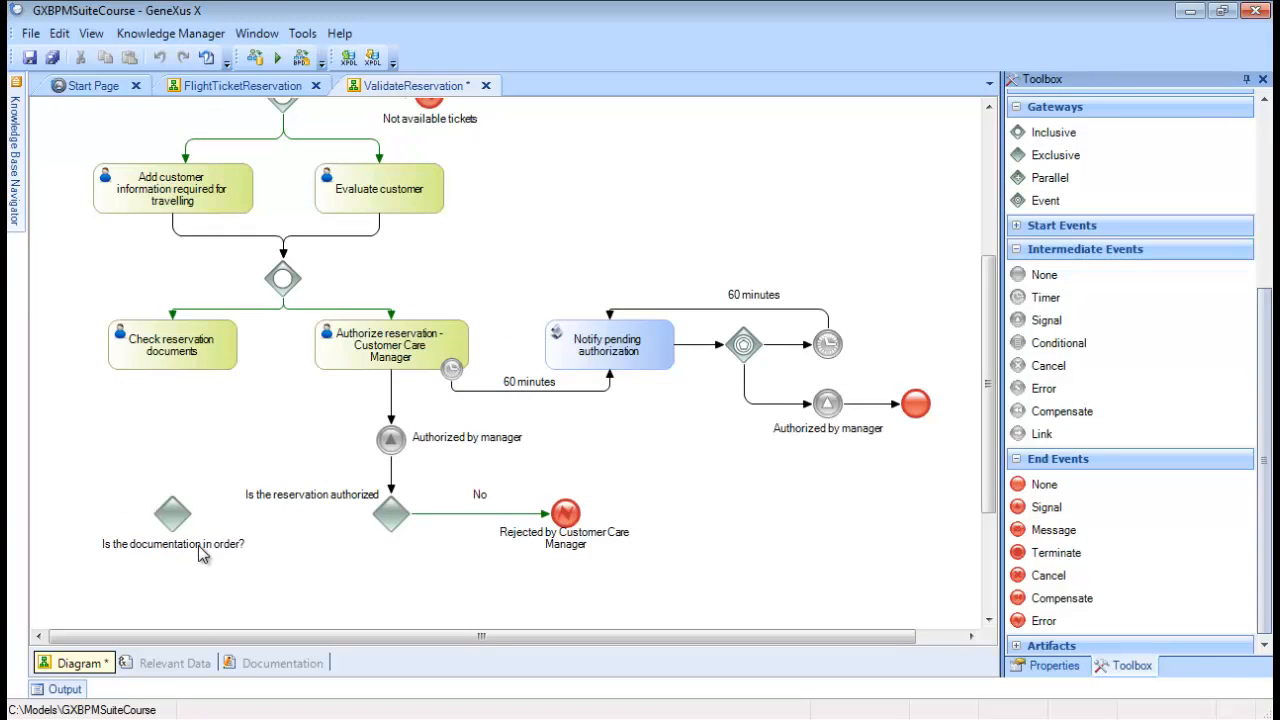
{"action": "left_click_drag", "start_coordinate": [203, 551], "coordinate": [290, 533]}
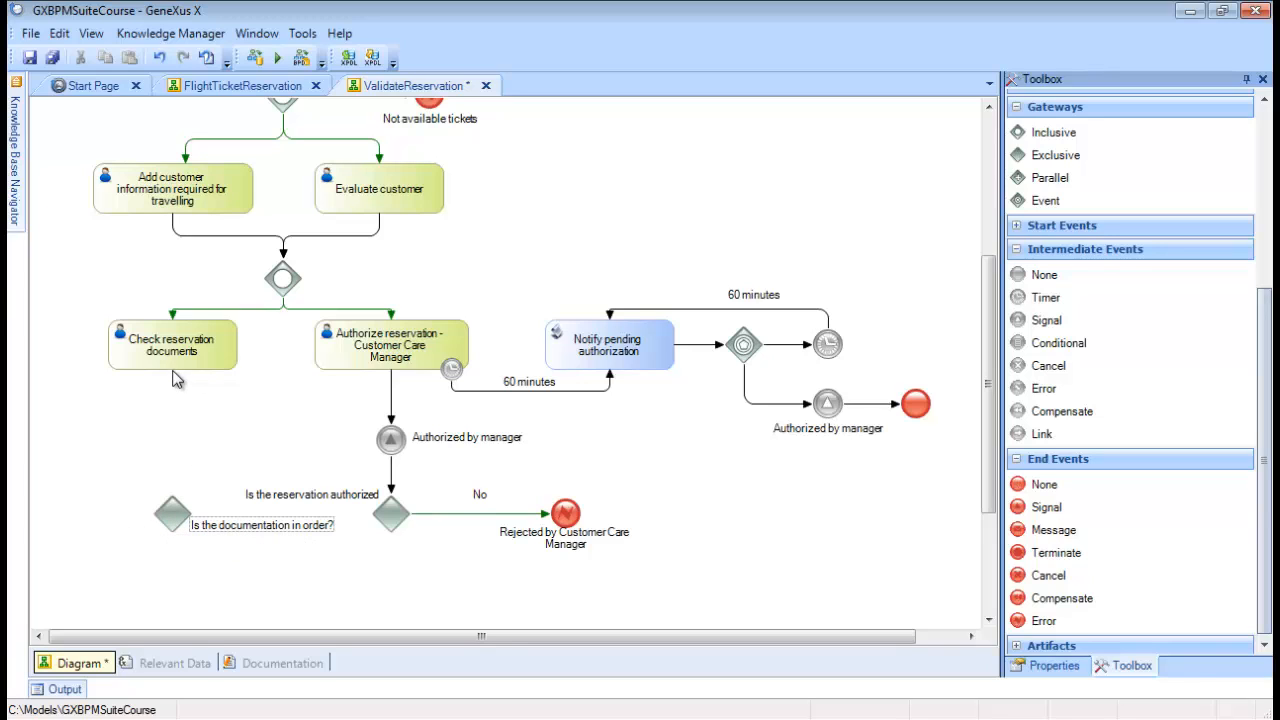
- Connect Check reservation documents through the documentation gateway back to Add customer information required for travelling, labelling the return flow "No"
{"action": "mouse_move", "coordinate": [172, 364]}
{"action": "left_mouse_down"}
{"action": "mouse_move", "coordinate": [172, 510]}
{"action": "mouse_move", "coordinate": [97, 514]}
{"action": "mouse_move", "coordinate": [51, 400]}
{"action": "mouse_move", "coordinate": [29, 234]}
{"action": "mouse_move", "coordinate": [72, 200]}
{"action": "mouse_move", "coordinate": [90, 204]}
{"action": "left_mouse_up"}
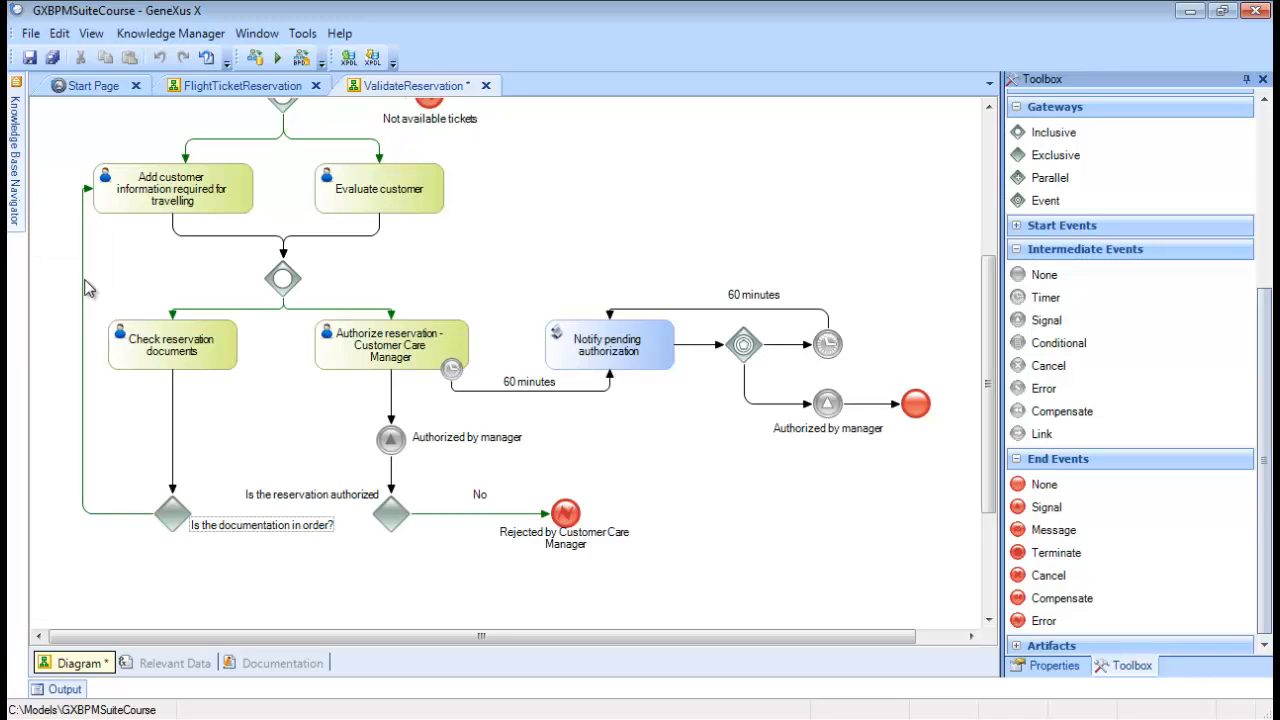
{"action": "double_click", "coordinate": [126, 508]}
{"action": "type", "text": "No"}
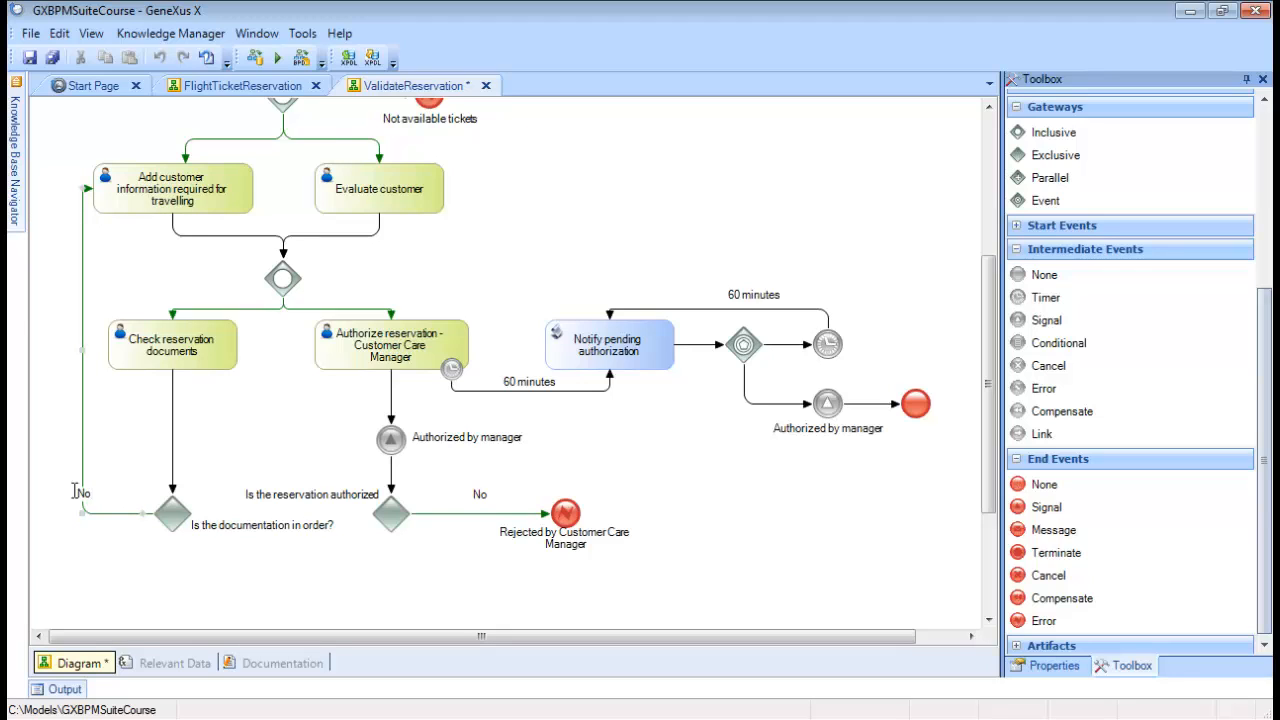
- Move the return flow's "No" label clear of its vertical line, just above the horizontal segment leaving the documentation gateway
{"action": "left_click", "coordinate": [79, 527]}
{"action": "left_click_drag", "start_coordinate": [79, 494], "coordinate": [101, 498]}
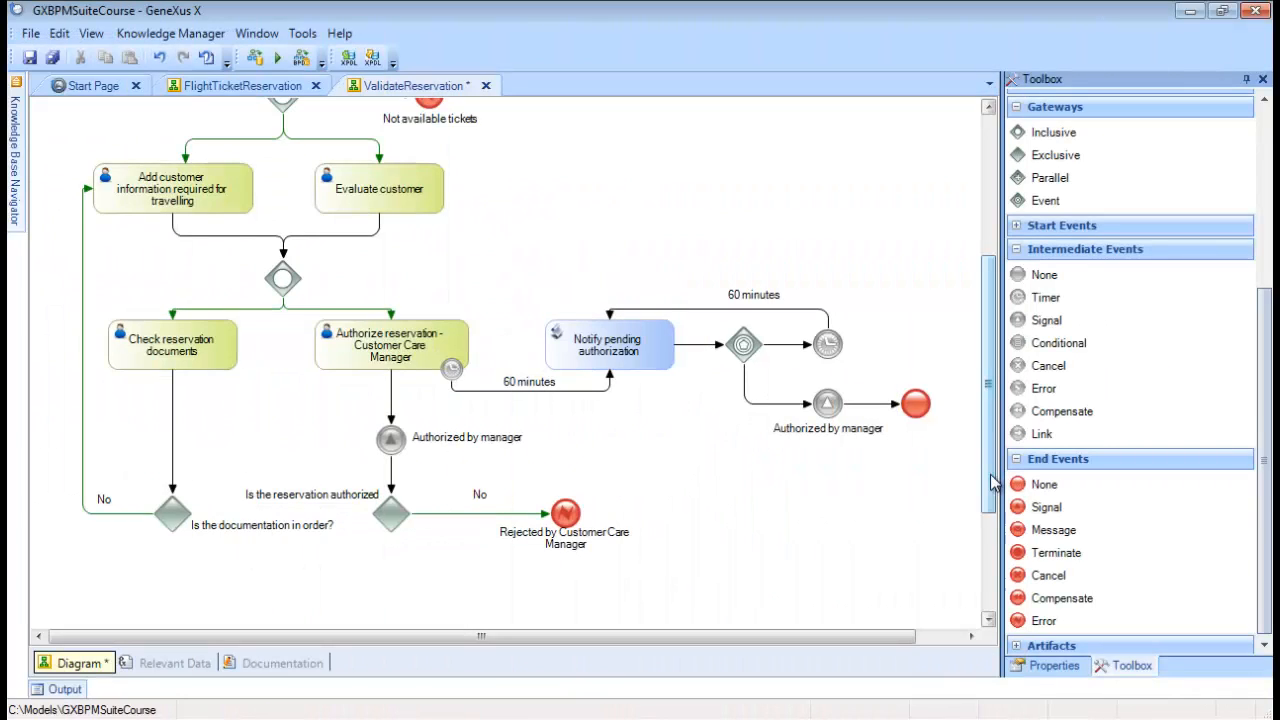
- Add a parallel gateway below the two decision gateways and connect both the documentation and authorization gateways to it
{"action": "left_click_drag", "start_coordinate": [993, 483], "coordinate": [993, 528]}
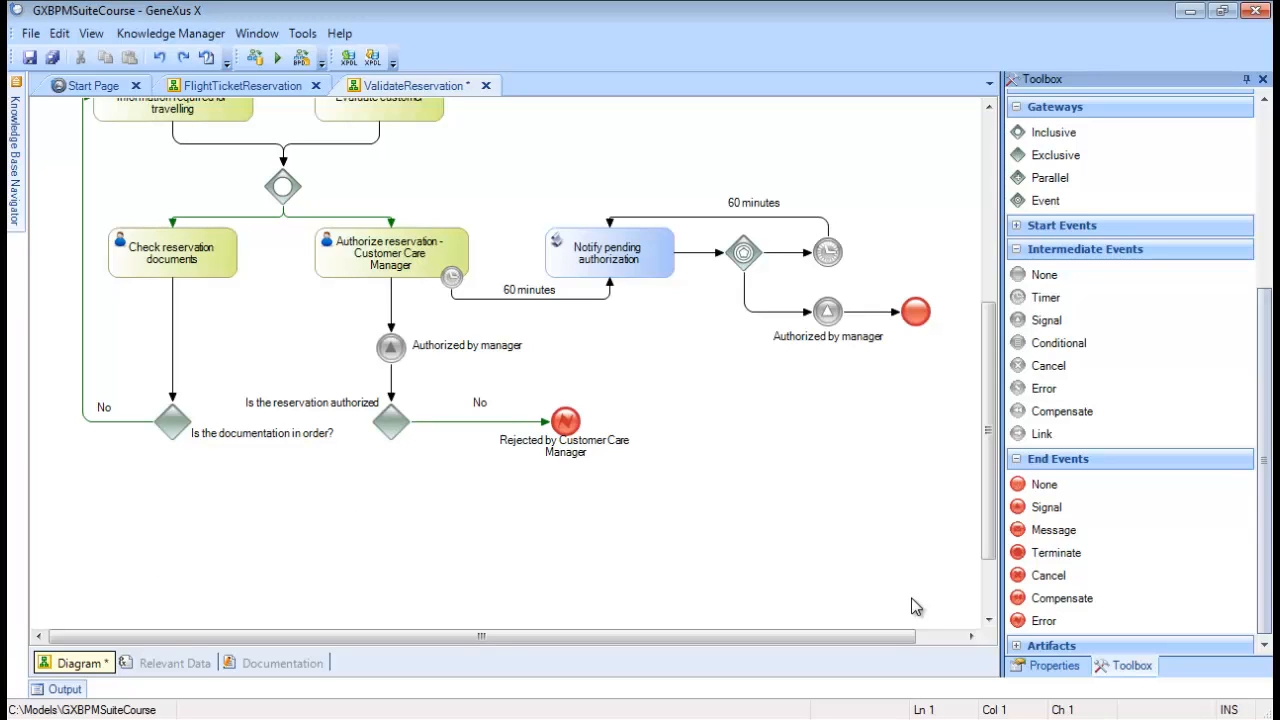
{"action": "left_click_drag", "start_coordinate": [1080, 177], "coordinate": [266, 520]}
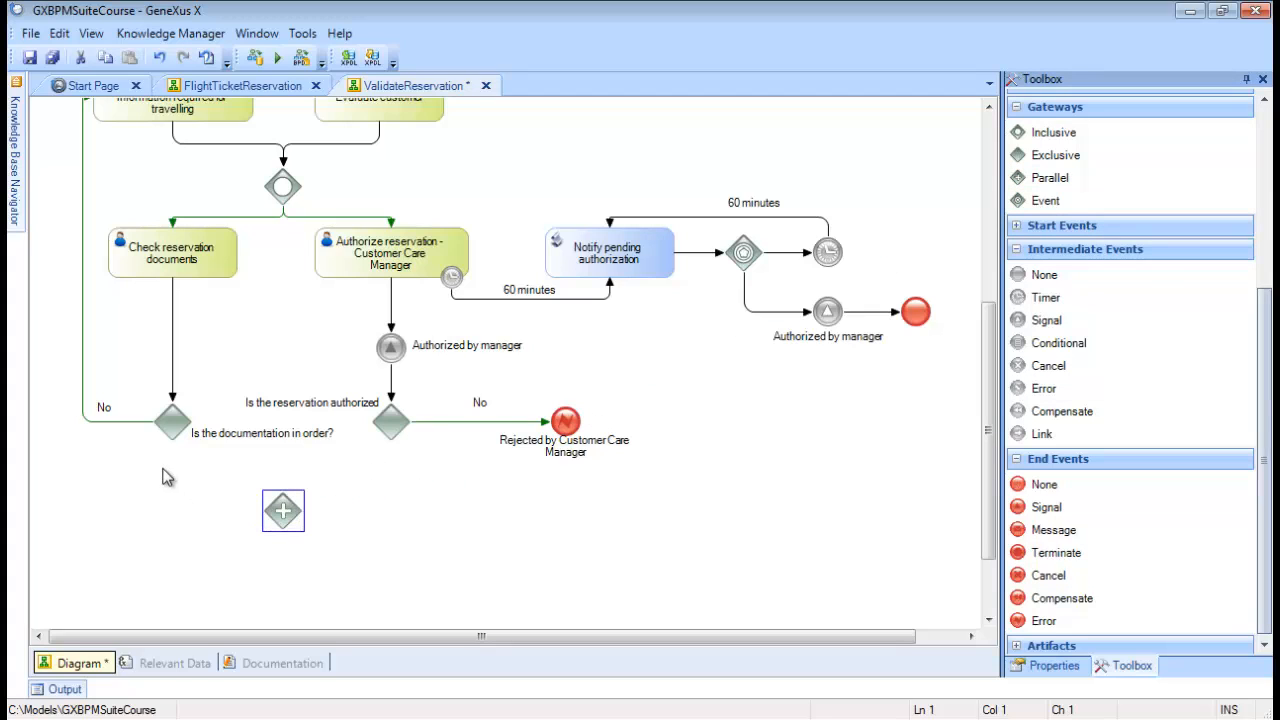
{"action": "left_click_drag", "start_coordinate": [172, 450], "coordinate": [283, 511]}
{"action": "left_click_drag", "start_coordinate": [393, 447], "coordinate": [283, 511]}
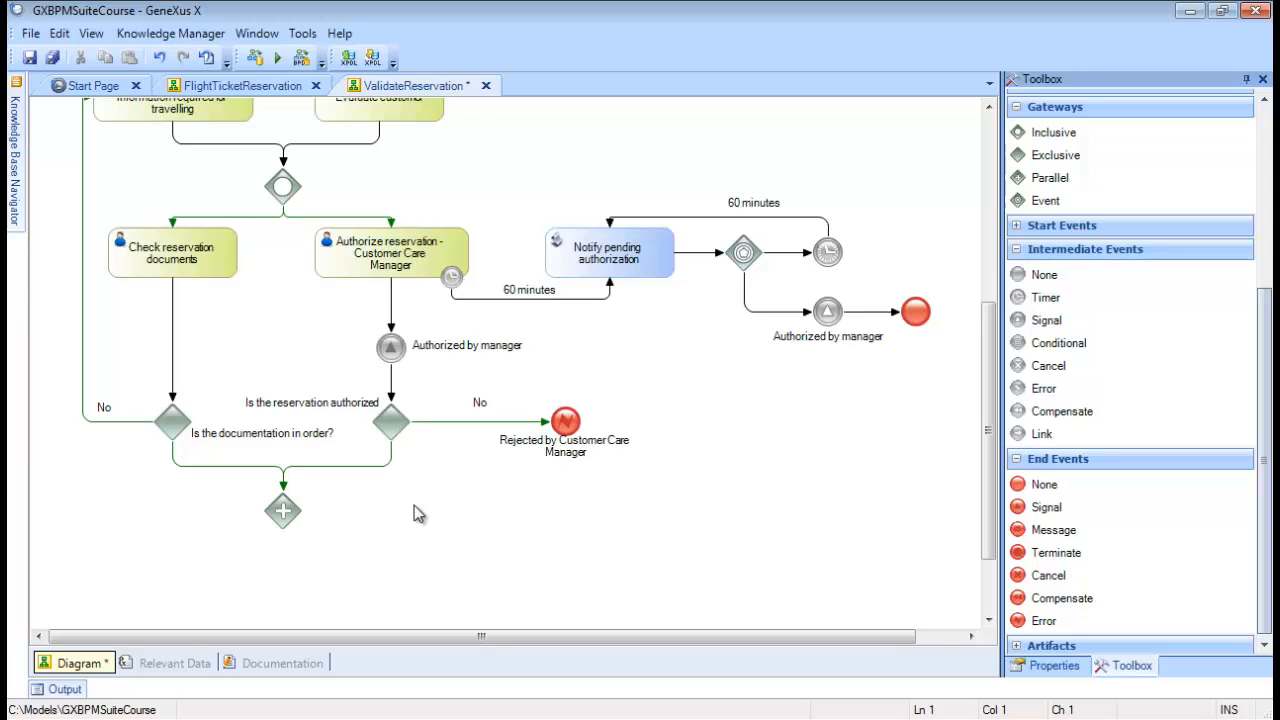
- Set the condition type to Default on both flows from the decision gateways to the parallel gateway
{"action": "left_click", "coordinate": [367, 466]}
{"action": "left_click", "coordinate": [1056, 666]}
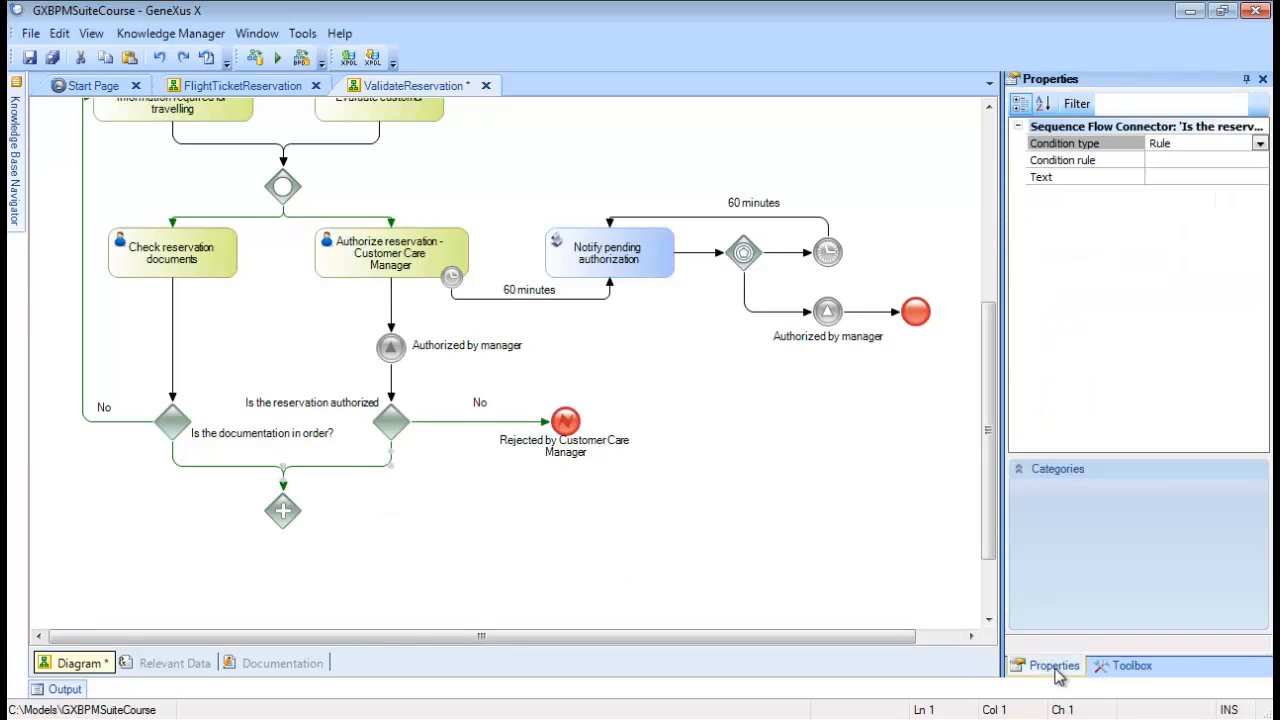
{"action": "left_click", "coordinate": [1259, 143]}
{"action": "left_click", "coordinate": [1196, 196]}
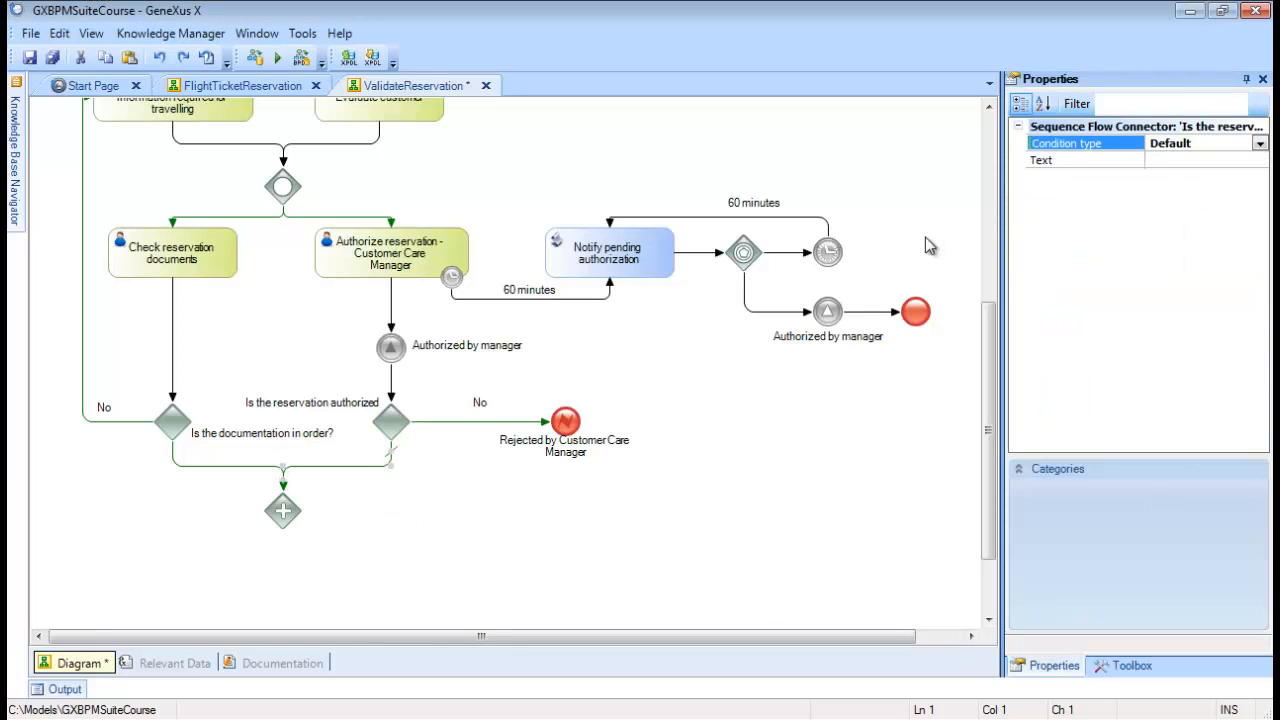
{"action": "left_click", "coordinate": [234, 466]}
{"action": "left_click", "coordinate": [1259, 143]}
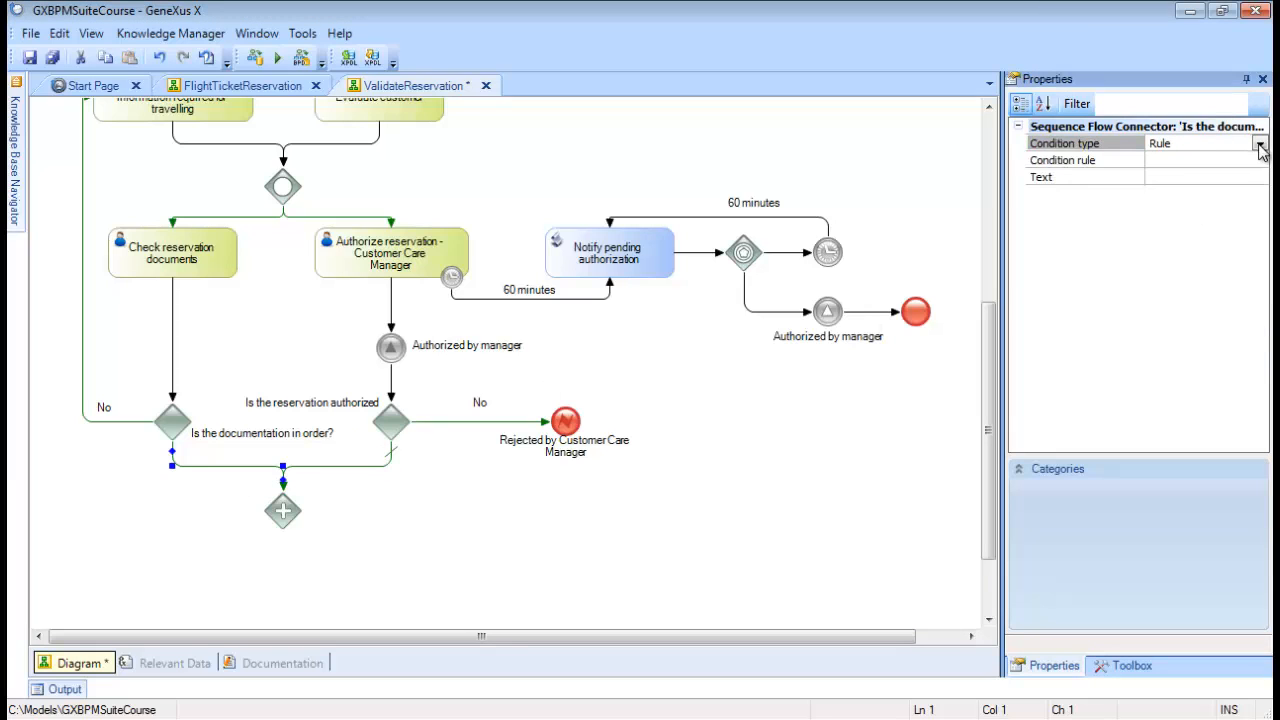
{"action": "left_click", "coordinate": [1185, 192]}
{"action": "left_click", "coordinate": [651, 494]}
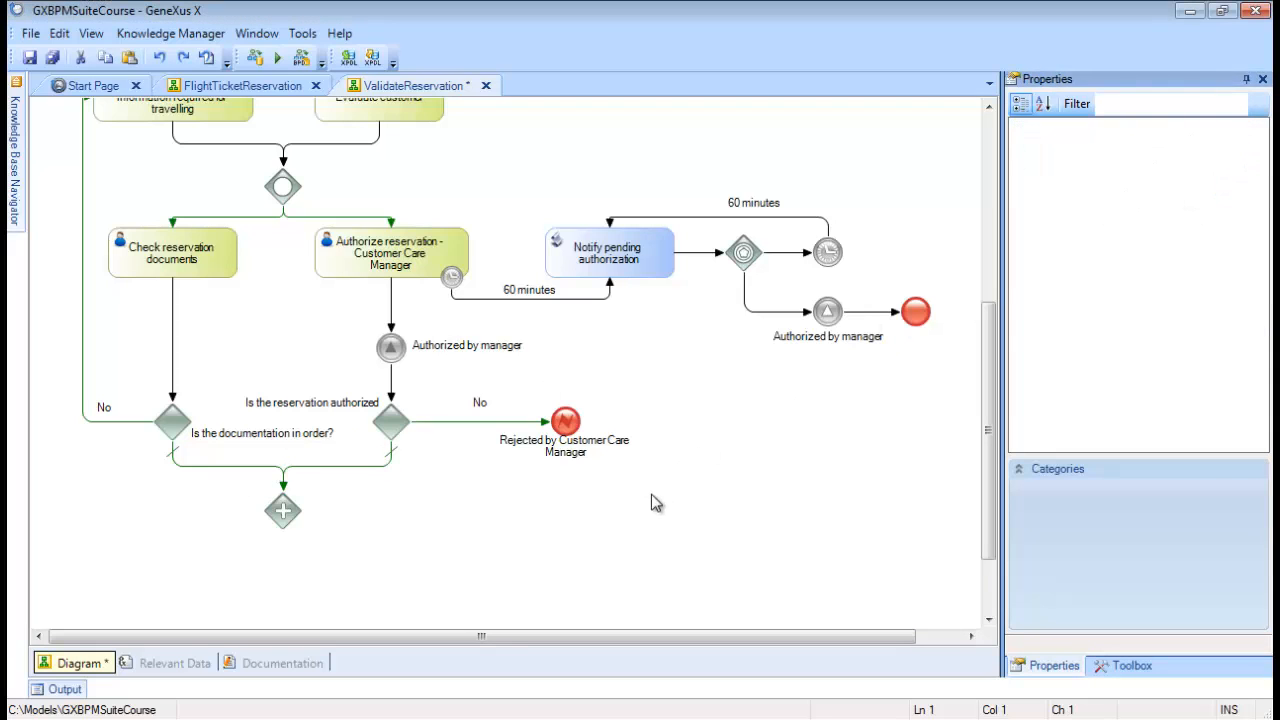
- Add a None end event named "End subprocess" below the parallel gateway, connected from that gateway
{"action": "left_click", "coordinate": [1131, 666]}
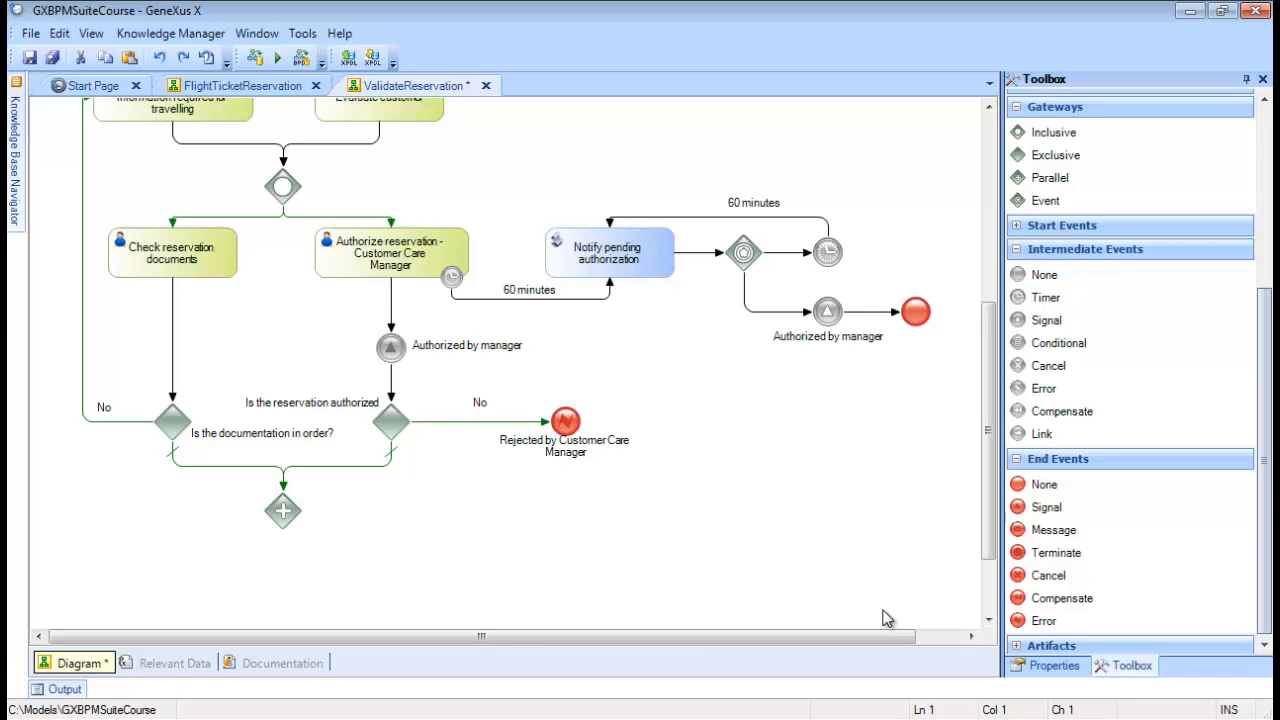
{"action": "left_click_drag", "start_coordinate": [1022, 485], "coordinate": [287, 582]}
{"action": "type", "text": "End su"}
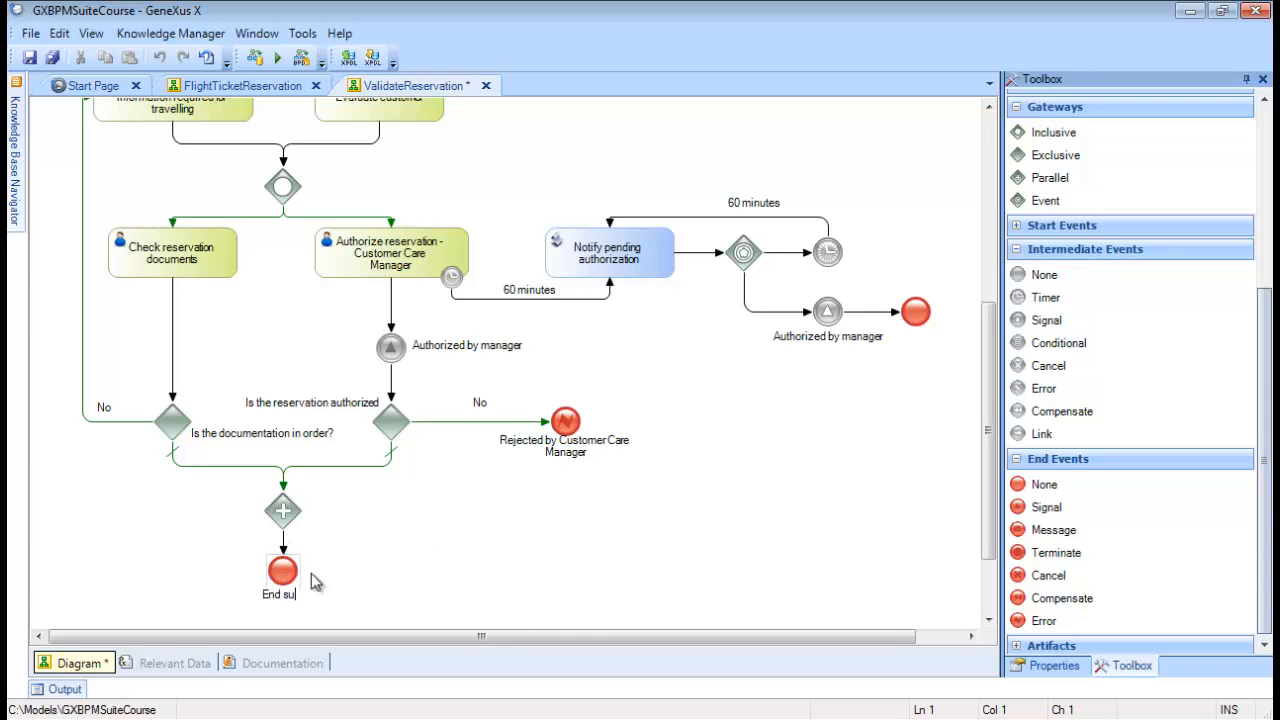
{"action": "type", "text": "bprocess"}
{"action": "key", "text": "Return"}
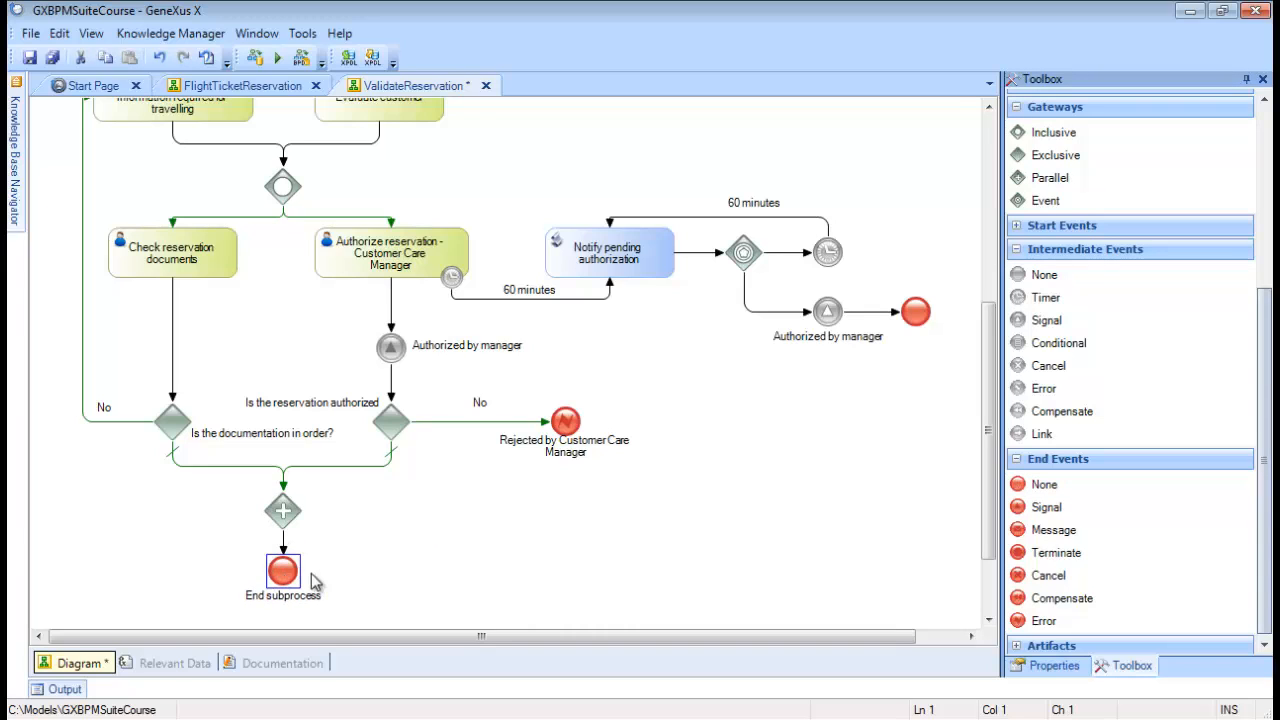
- Zoom out the diagram and examine the complete ValidateReservation process from its start event to its end events
{"action": "right_click", "coordinate": [865, 509]}
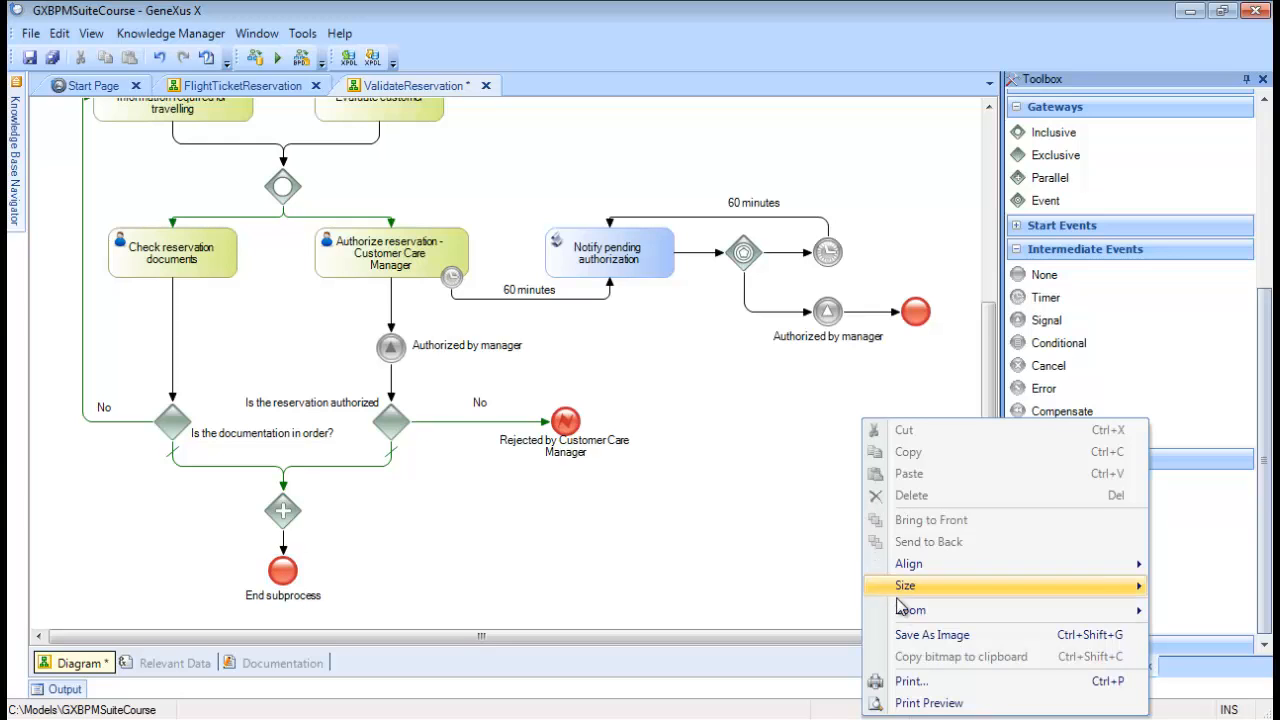
{"action": "mouse_move", "coordinate": [880, 606]}
{"action": "left_click", "coordinate": [806, 547]}
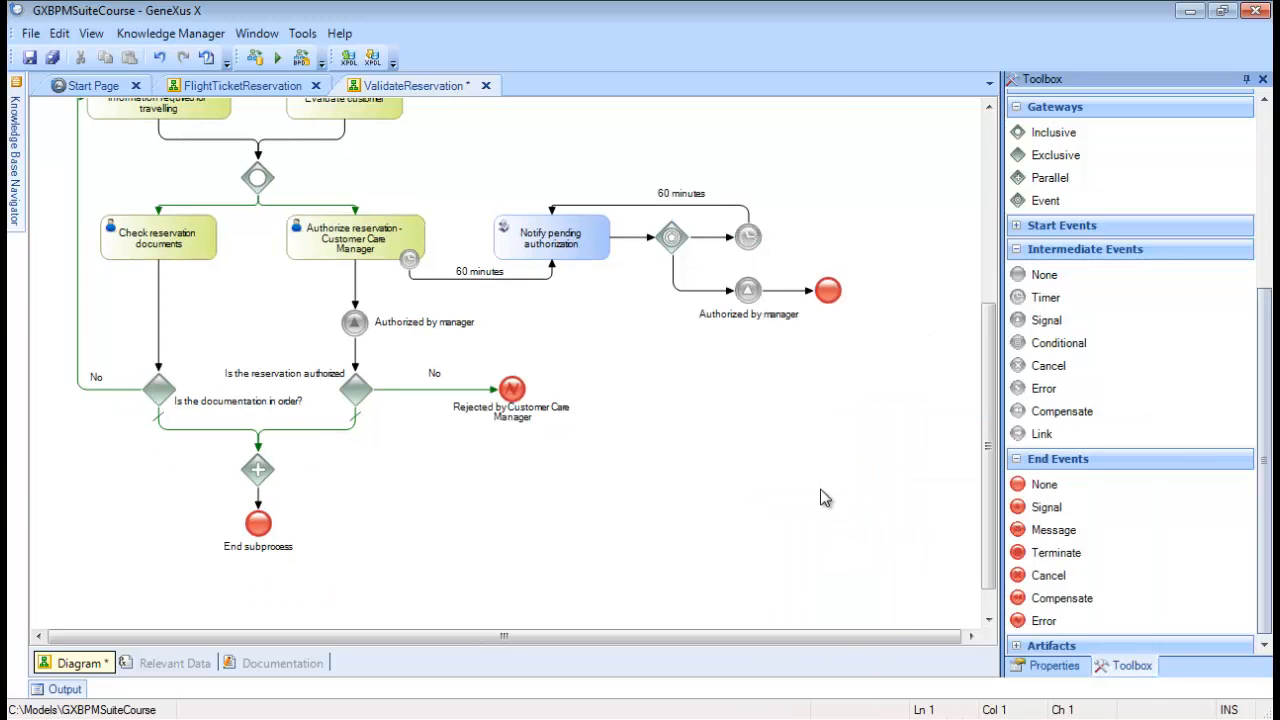
{"action": "right_click", "coordinate": [824, 495]}
{"action": "left_click", "coordinate": [771, 549]}
{"action": "right_click", "coordinate": [815, 548]}
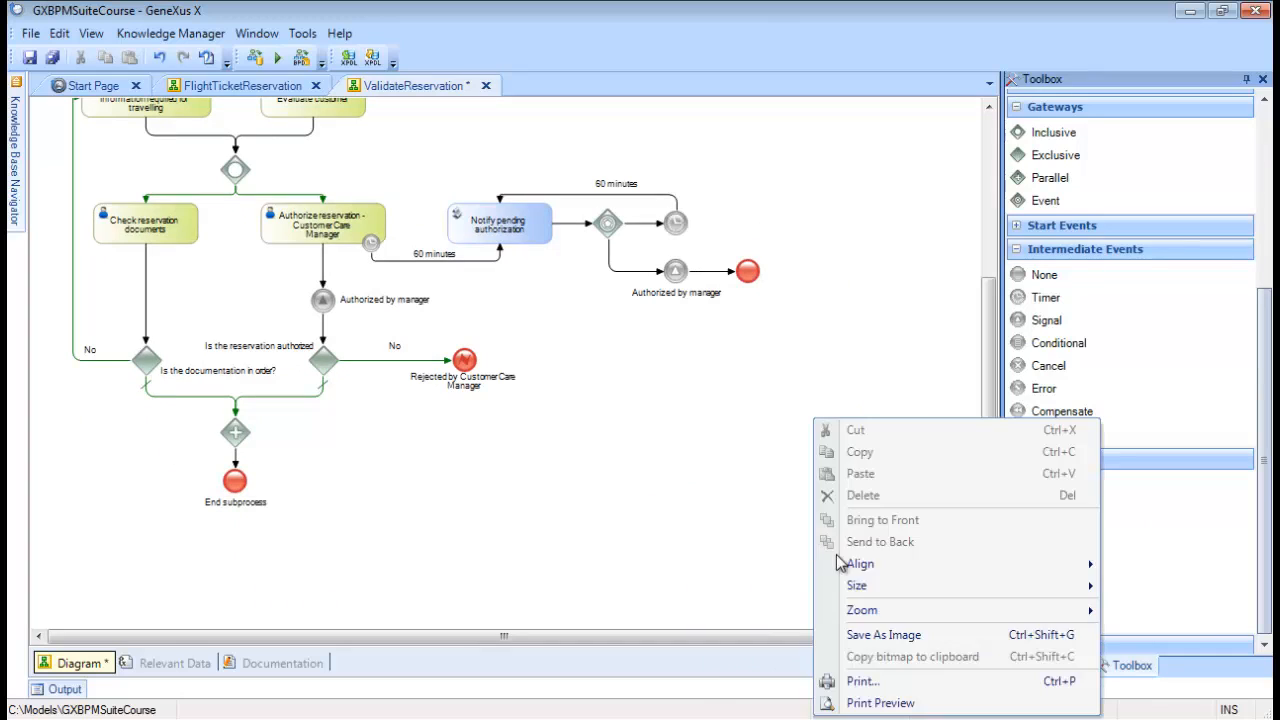
{"action": "mouse_move", "coordinate": [862, 612]}
{"action": "left_click", "coordinate": [762, 548]}
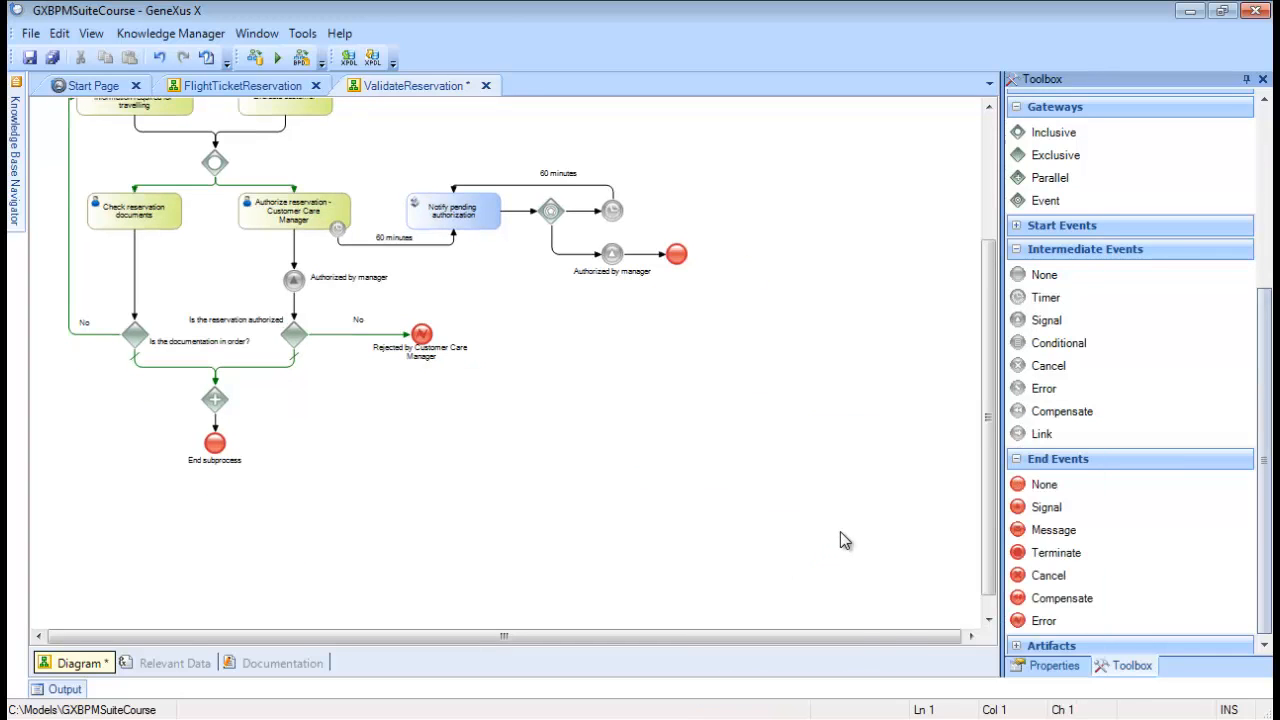
{"action": "right_click", "coordinate": [840, 540]}
{"action": "left_click", "coordinate": [775, 547]}
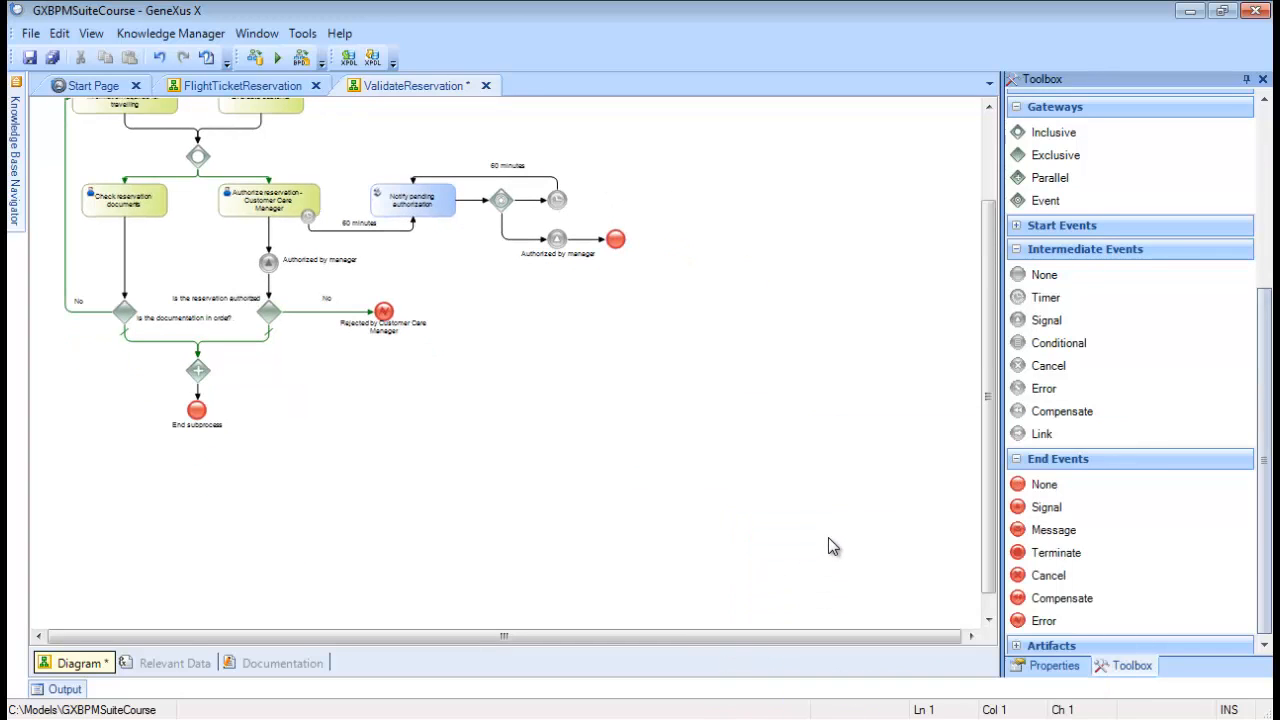
{"action": "right_click", "coordinate": [843, 535]}
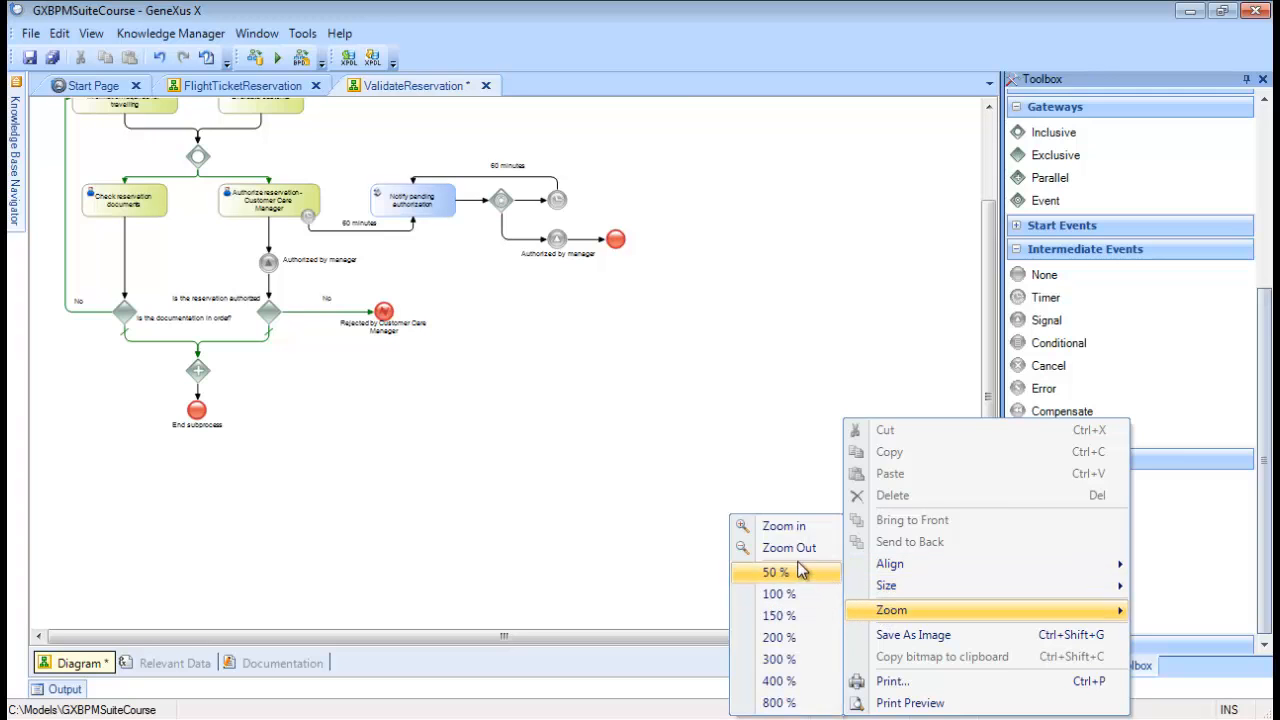
{"action": "left_click", "coordinate": [775, 548]}
{"action": "left_click_drag", "start_coordinate": [993, 530], "coordinate": [1006, 480]}
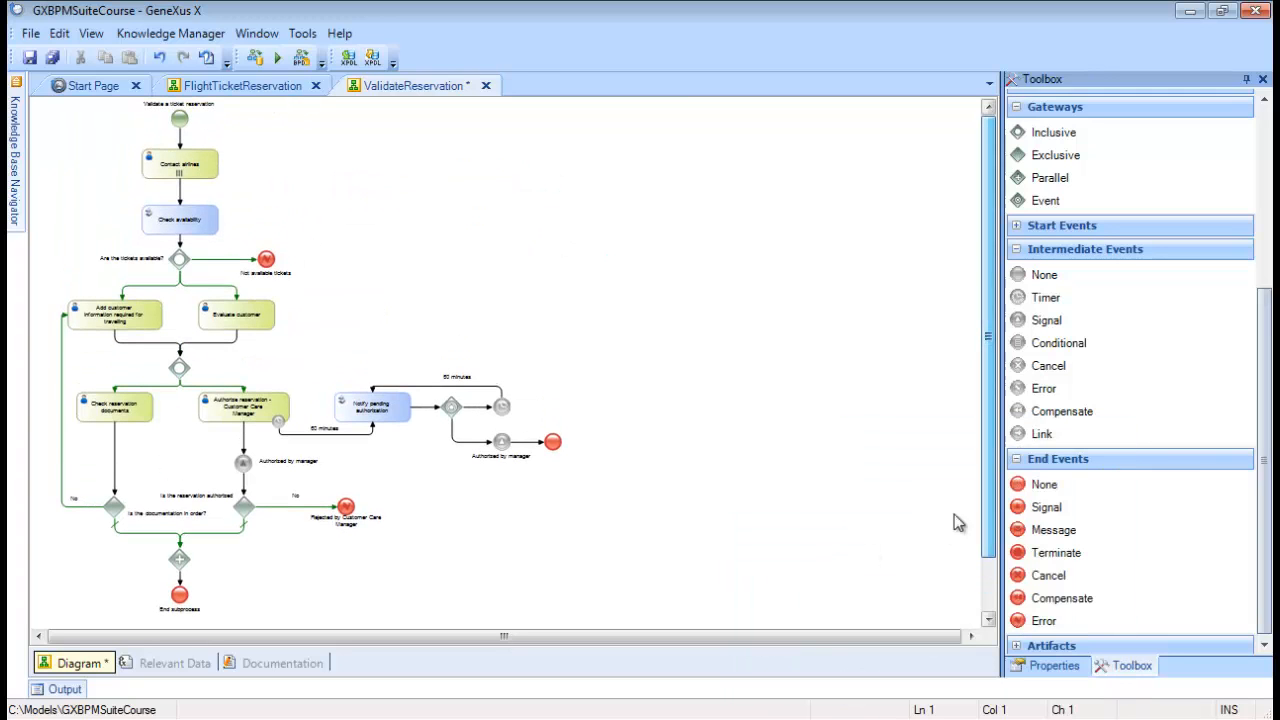